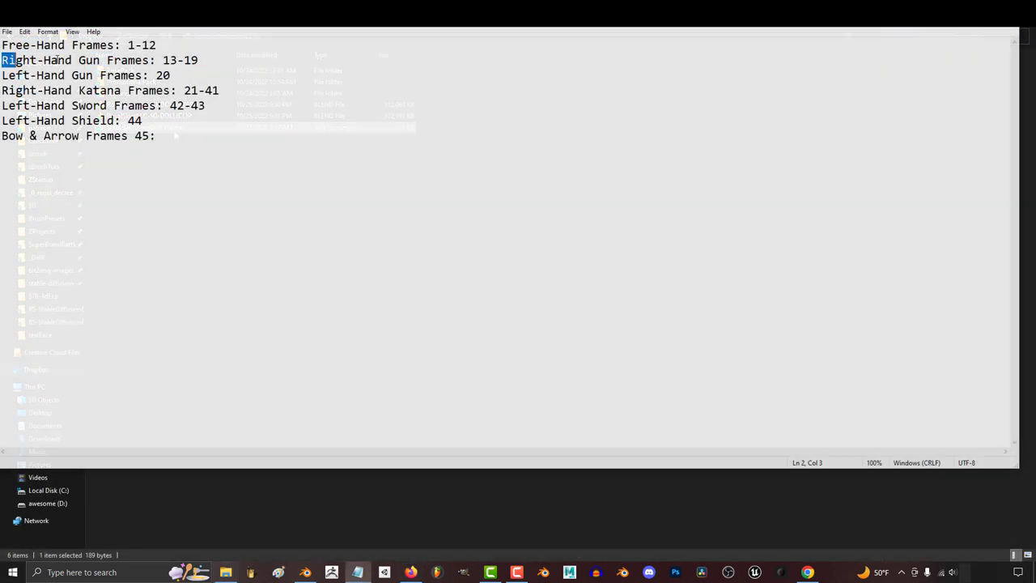
Check the katana and shield frame ranges in the notes and open the RoyalSkiesLLC-SD-DOLL(CL)P Blender file.
left_click_drag(1, 90, 217, 89)
left_click_drag(2, 120, 142, 119)
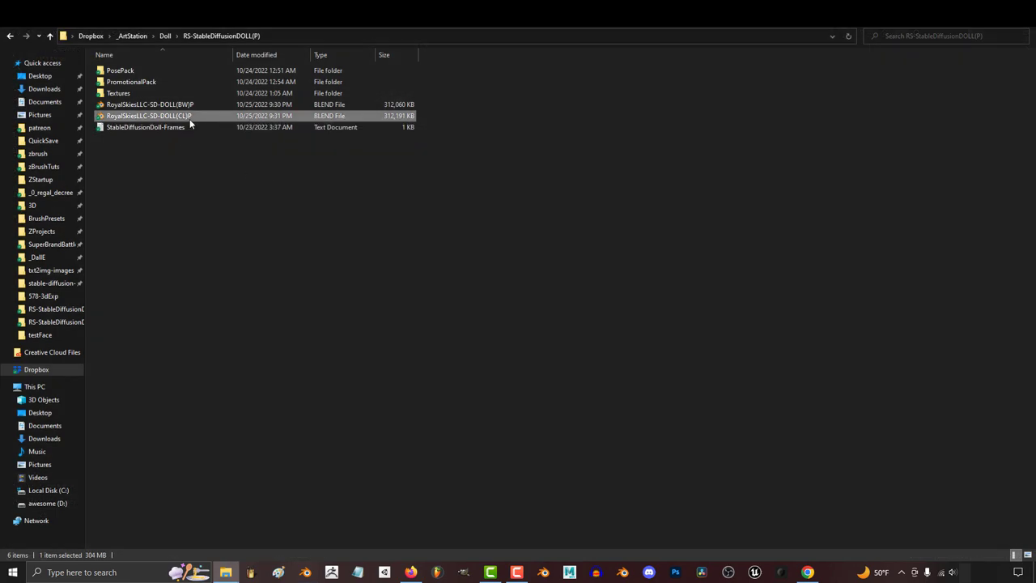
double_click(190, 122)
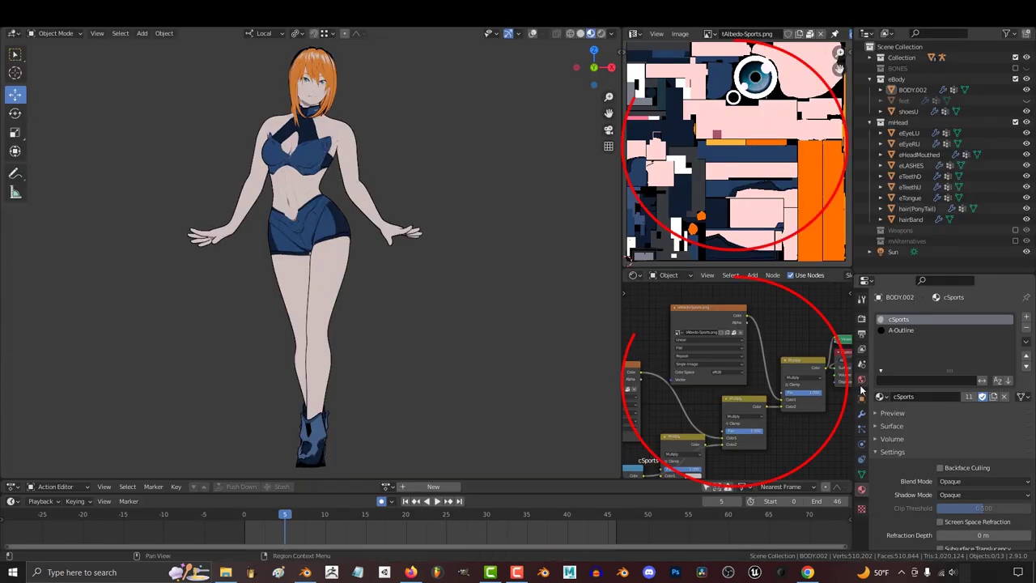
Widen the 3D viewport across the image and node editors so the whole character fits.
scroll(733, 386, "down", 1)
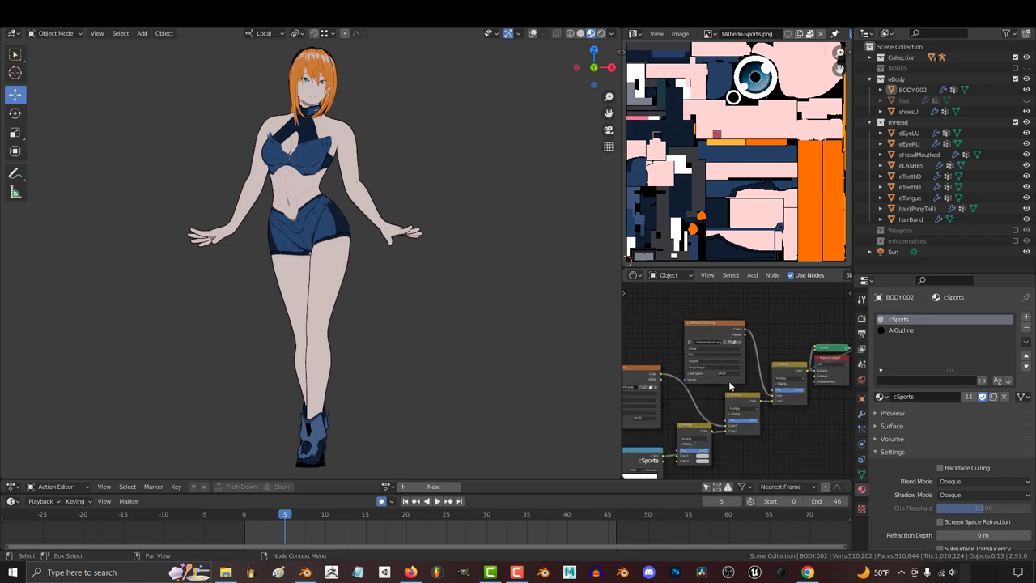
middle_click_drag(732, 386, 727, 366)
left_click_drag(622, 348, 908, 330)
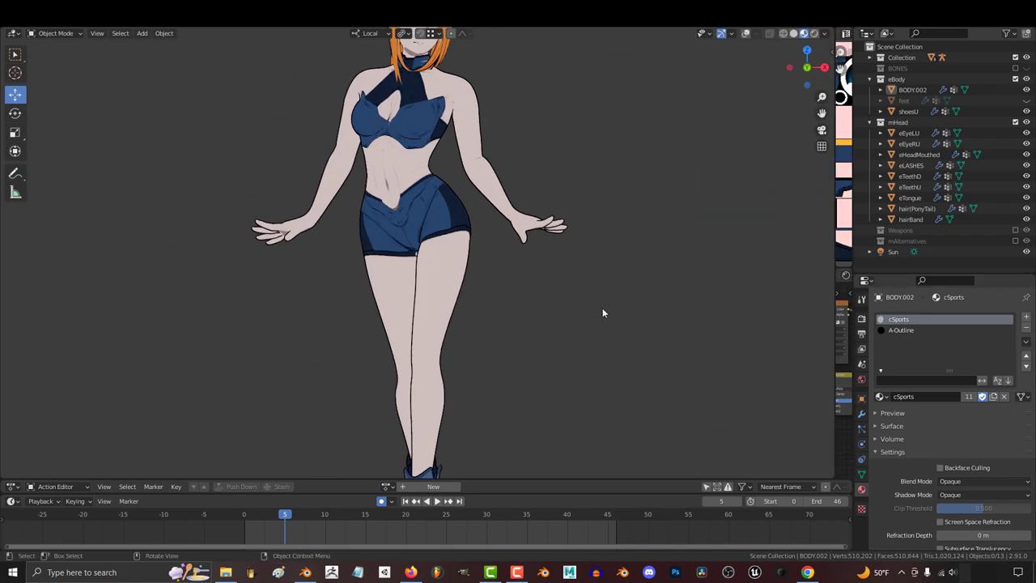
scroll(602, 309, "down", 2)
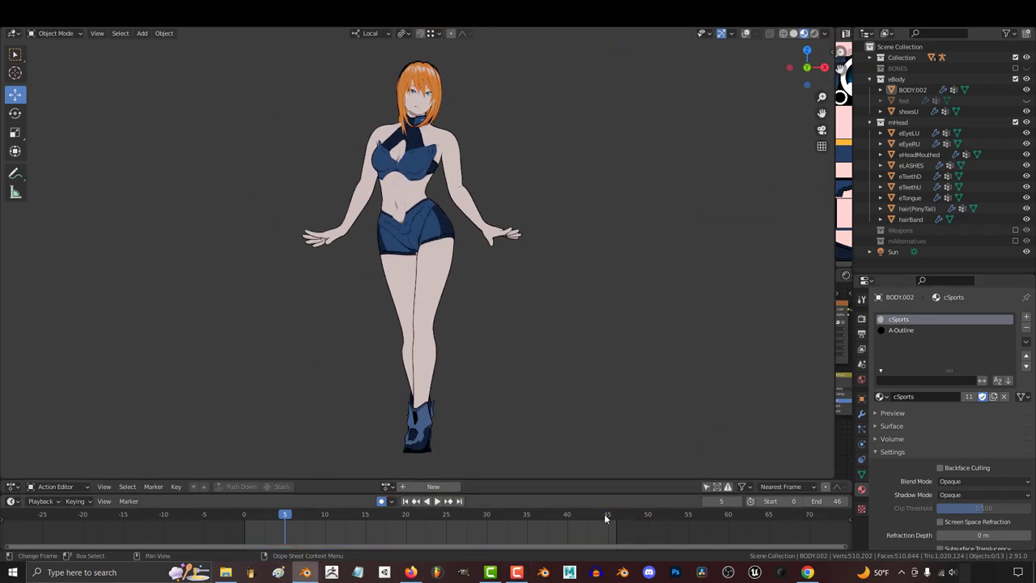
Scrub through the character's poses and read the gun, katana, sword and shield frame ranges in the notes.
left_click_drag(604, 513, 420, 515)
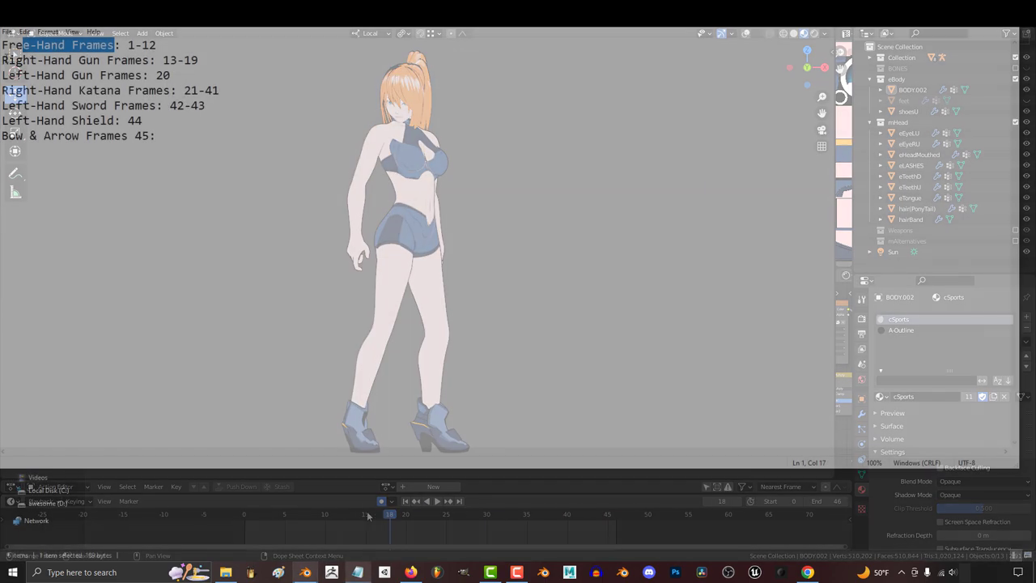
left_click_drag(2, 60, 152, 60)
left_click_drag(2, 75, 149, 74)
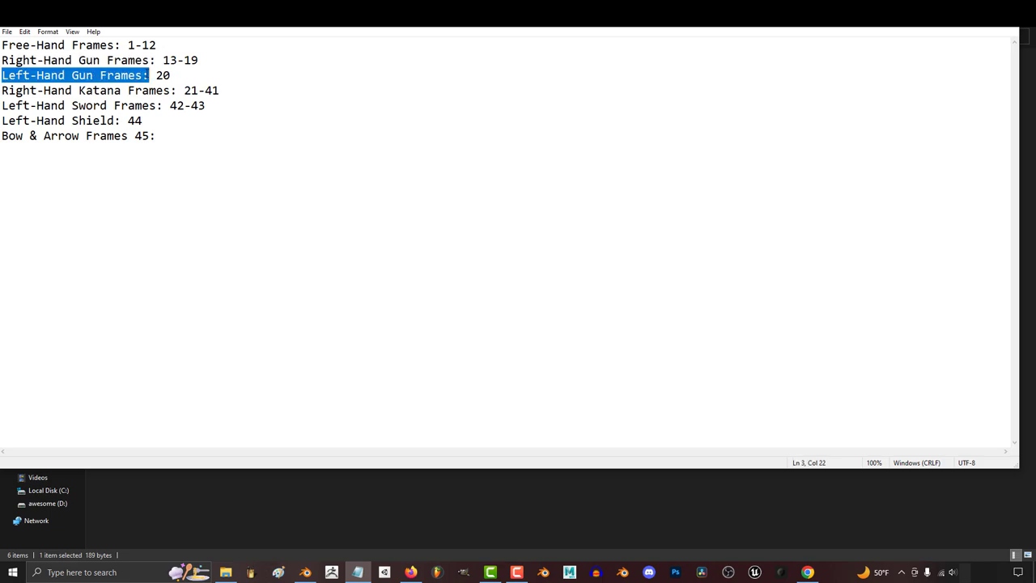
left_click_drag(2, 90, 204, 105)
left_click(2, 120)
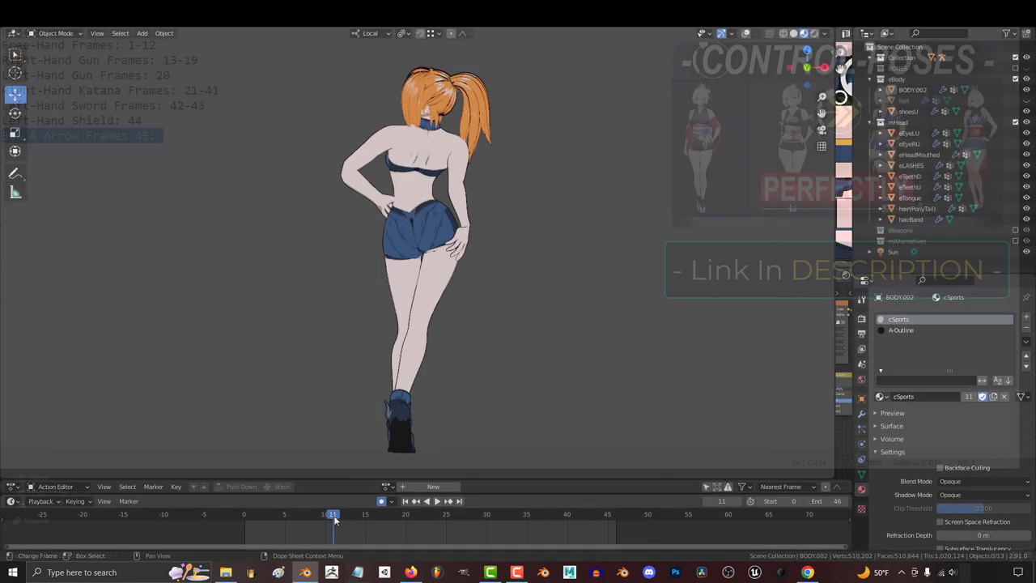
Set the timeline to frame 1 and frame the character's upper body in the viewport.
left_click_drag(333, 514, 254, 517)
middle_click_drag(513, 299, 65, 308)
scroll(410, 304, "up", 4)
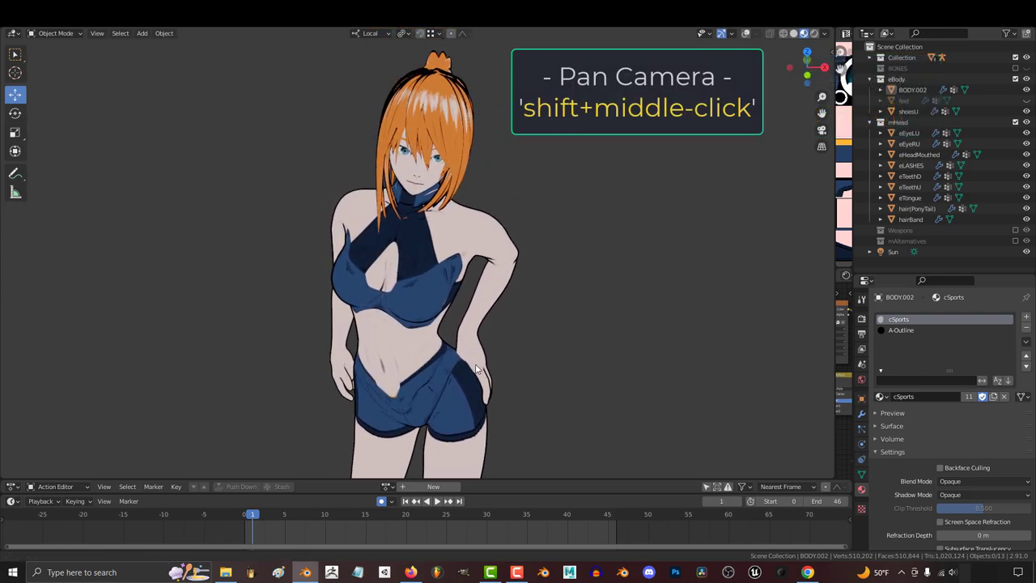
middle_click_drag(476, 287, 476, 359, "shift")
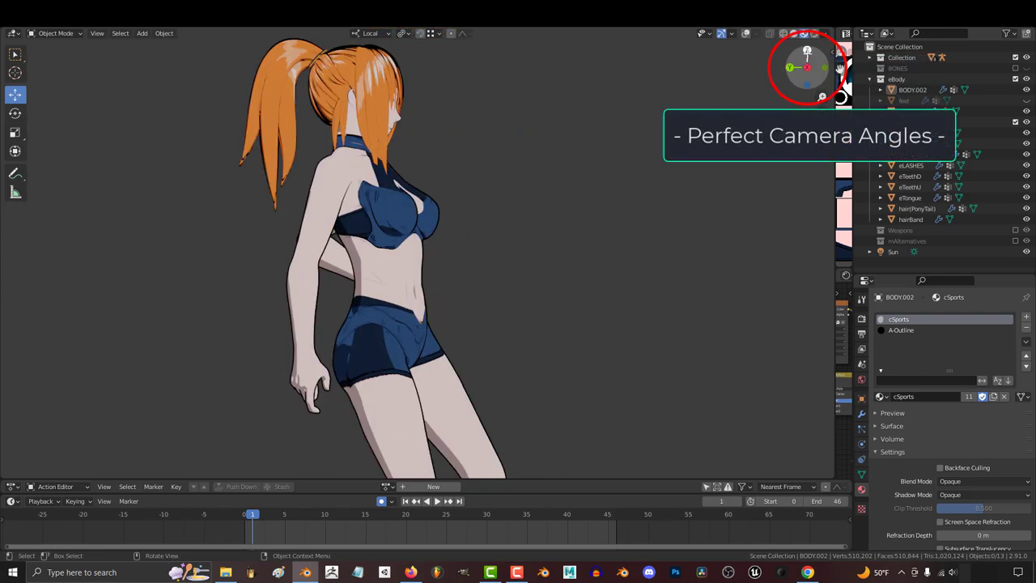
View the character from exact axis-aligned angles, including top, bottom, side and front.
left_click(808, 51)
left_click(807, 85)
left_click(790, 67)
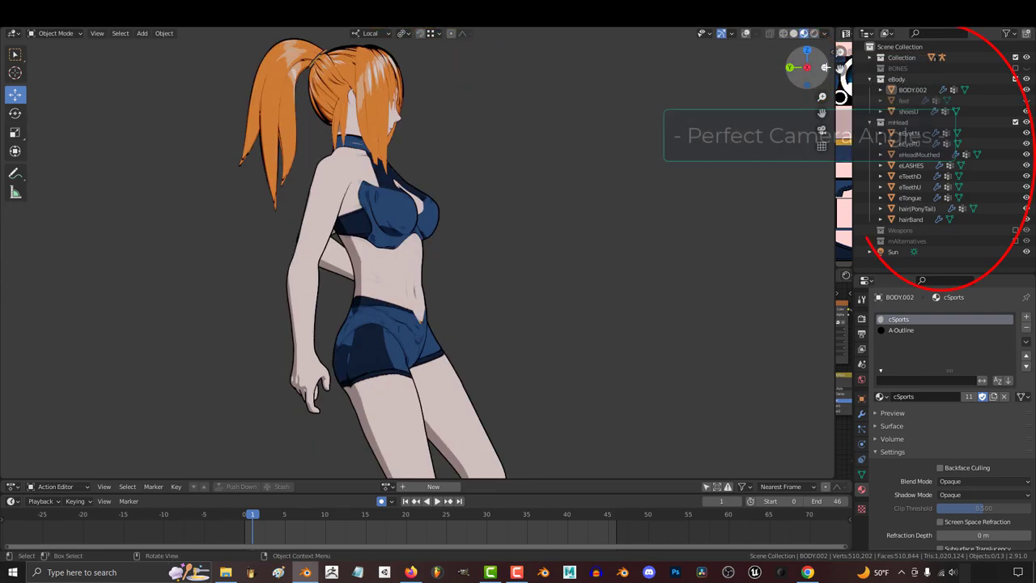
left_click(824, 68)
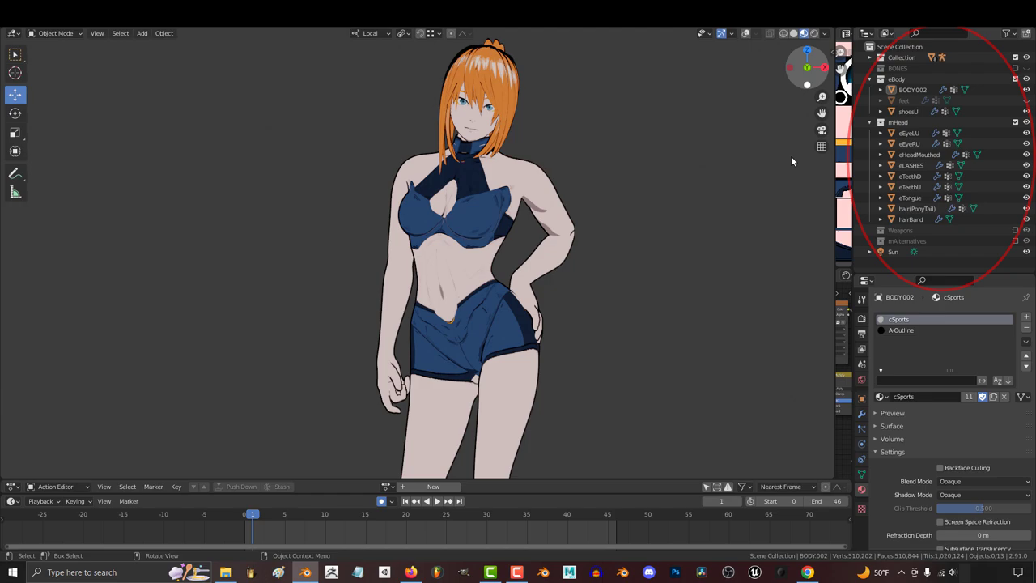
Hide and show the eBody and mHead collections, and select eBody.
left_click(1027, 80)
left_click(1027, 79)
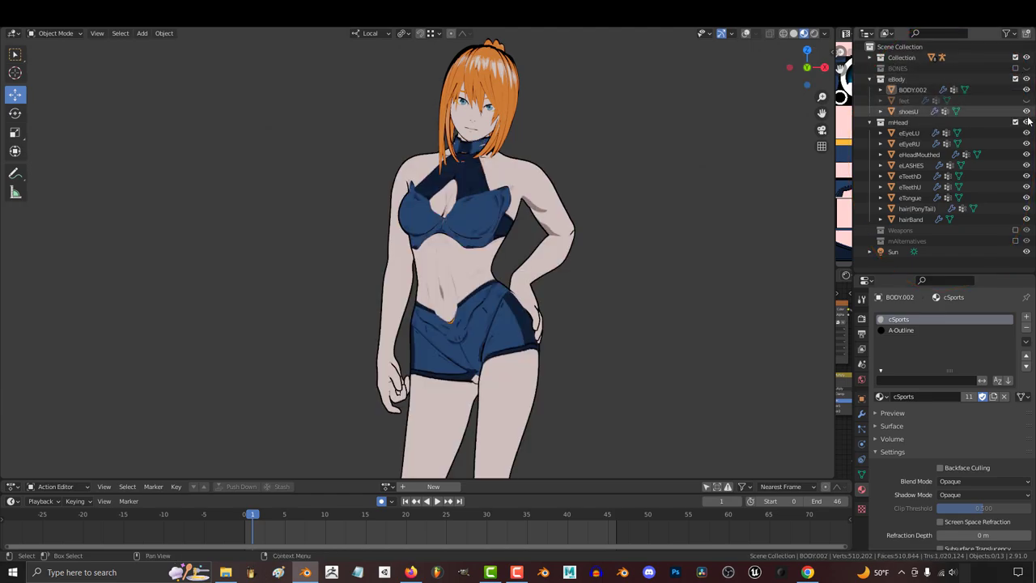
left_click(1028, 122)
left_click(1027, 122)
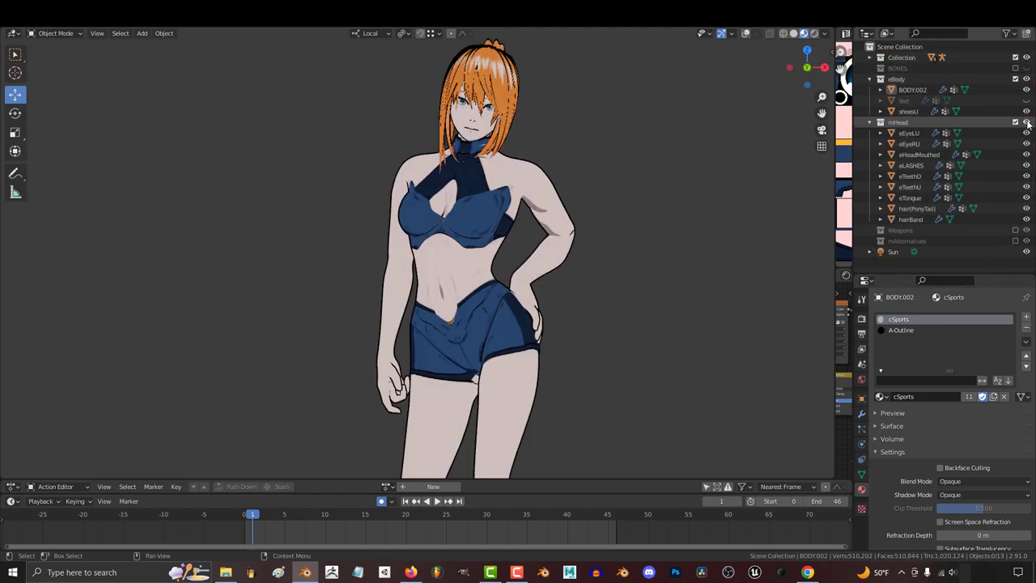
left_click(896, 79)
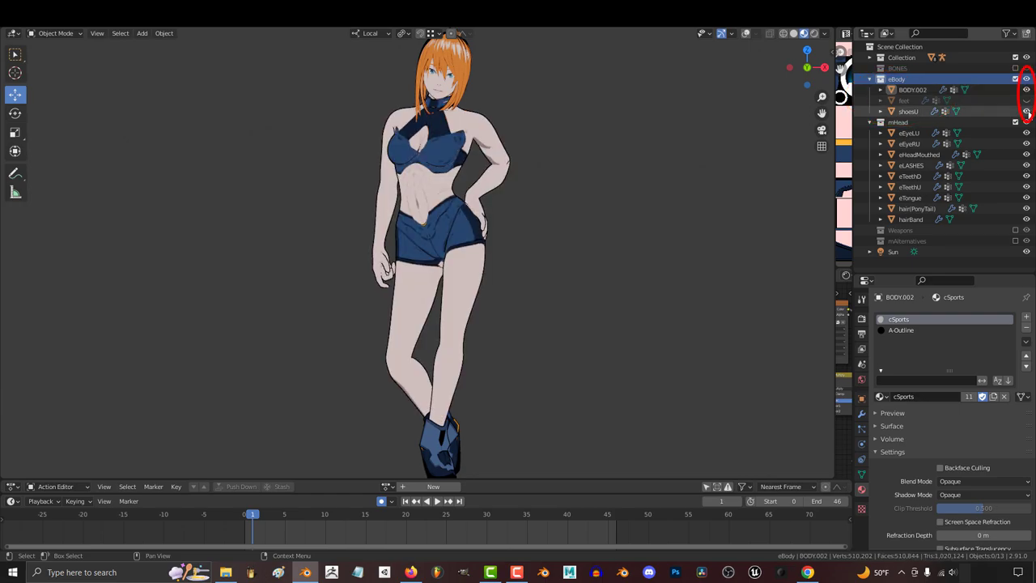
Toggle the visibility of the shoesU object and inspect the character's feet up close.
left_click(1027, 112)
left_click(1027, 112)
left_click(1027, 112)
middle_click_drag(680, 324, 534, 336)
middle_click_drag(535, 354, 546, 267, "shift")
scroll(542, 273, "up", 3)
middle_click_drag(534, 320, 338, 342)
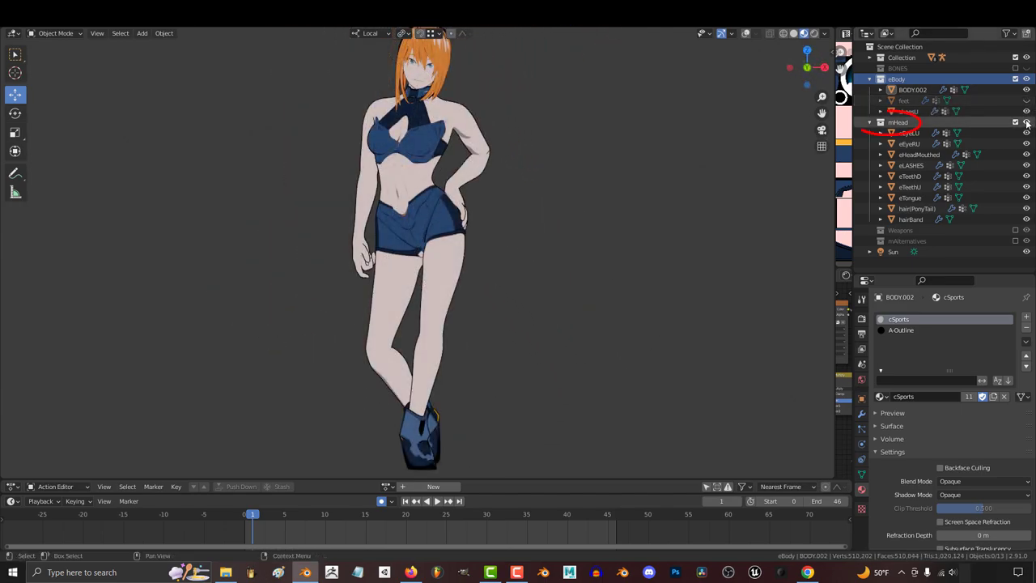
Hide and show the mHead collection and the hair(PonyTail) object.
left_click(1027, 122)
left_click(1026, 121)
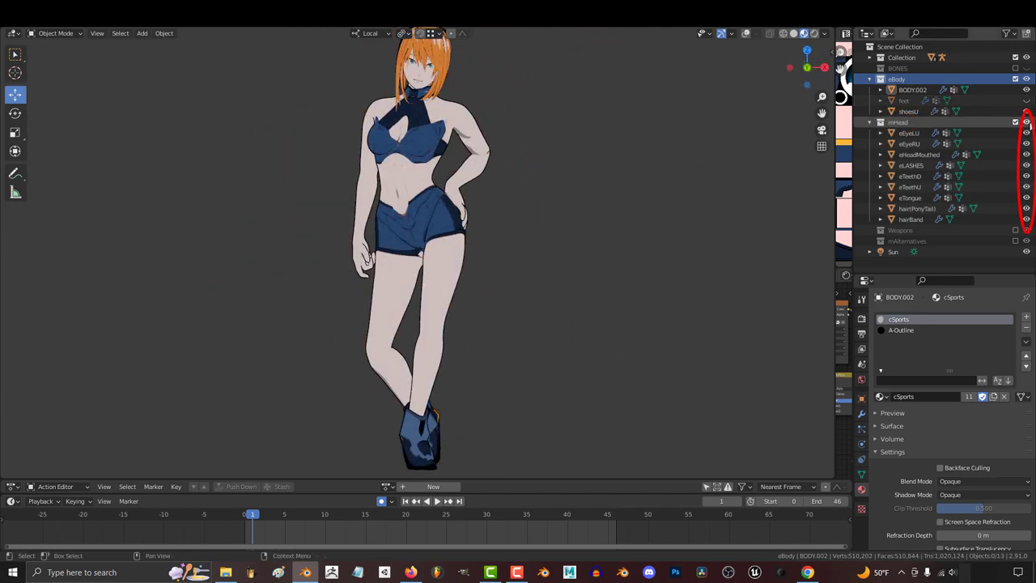
left_click(1027, 209)
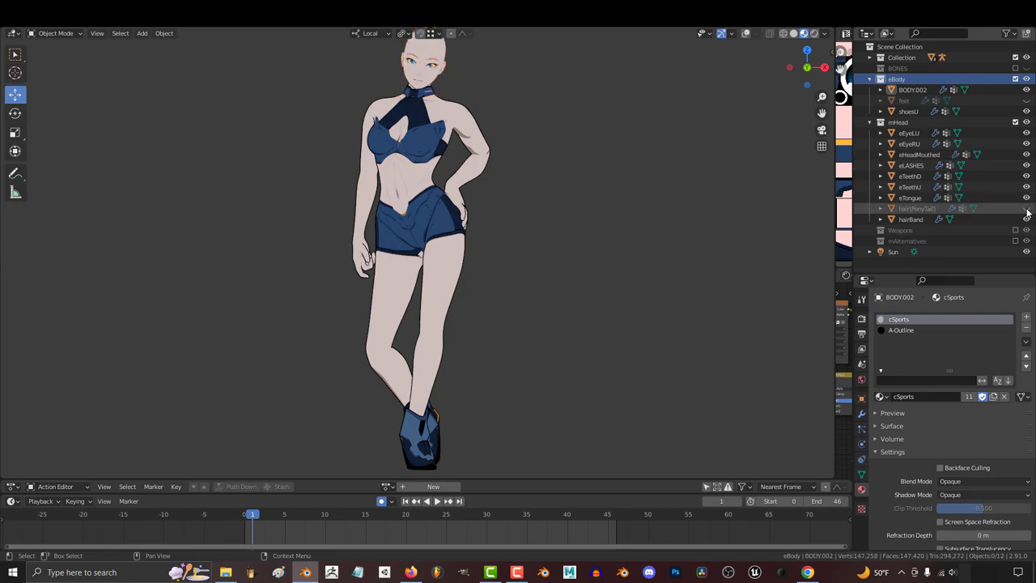
left_click(1027, 209)
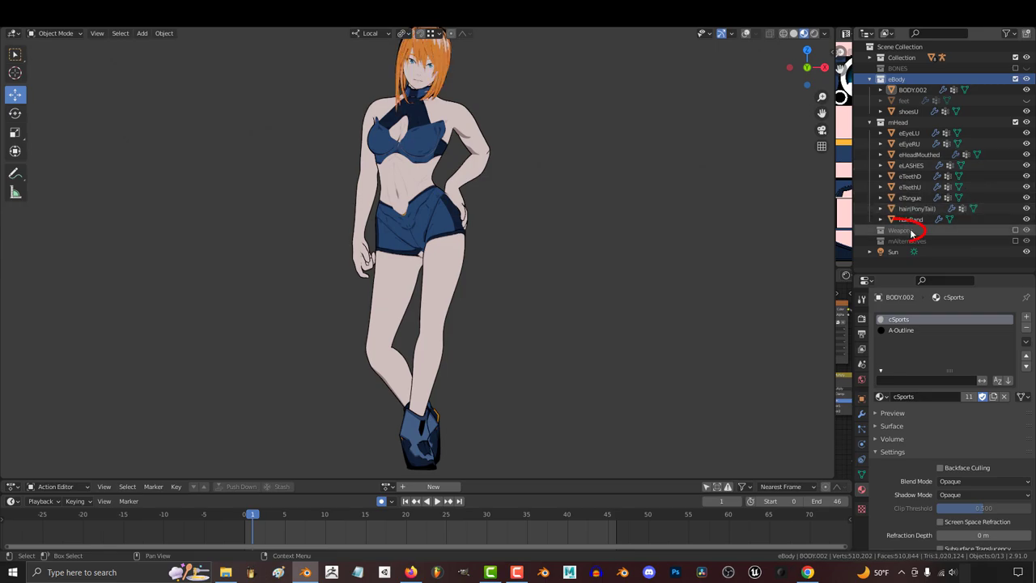
Enable the Weapons collection, expand it to see its individual weapons, and disable it again.
left_click(955, 230)
left_click(1016, 230)
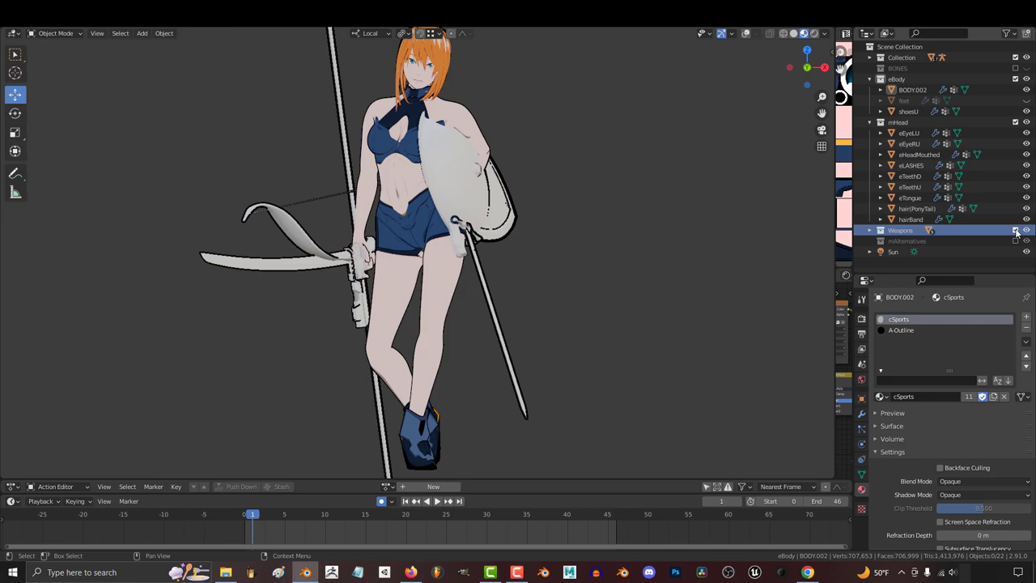
left_click(870, 231)
scroll(894, 194, "down", 4)
mouse_move(1027, 241)
left_mouse_down()
mouse_move(1028, 165)
mouse_move(1027, 241)
left_mouse_up()
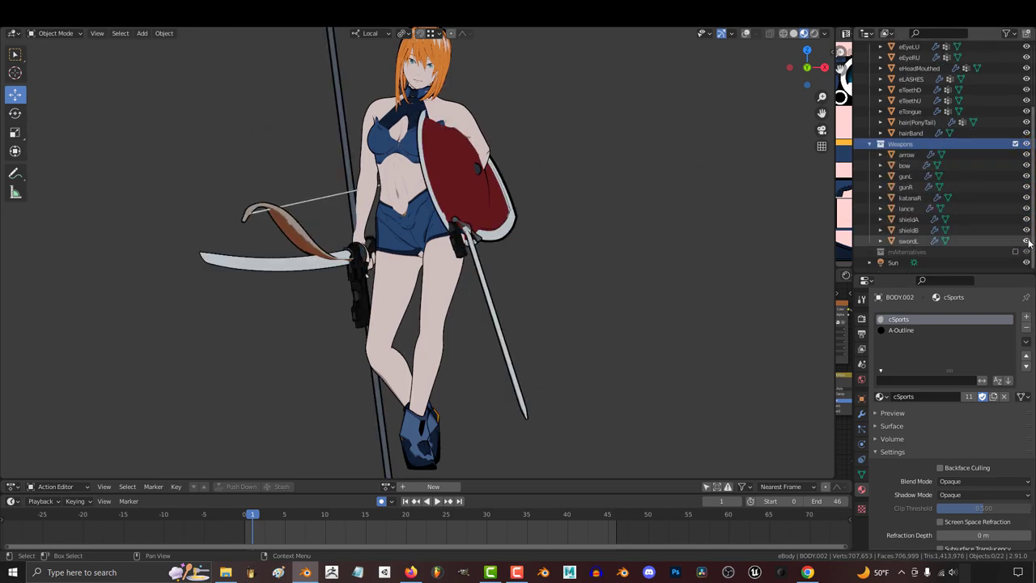
left_click(1015, 145)
Turn on the viewport overlays, select the armature and put it into Pose Mode.
middle_click_drag(671, 217, 817, 109)
left_click(746, 35)
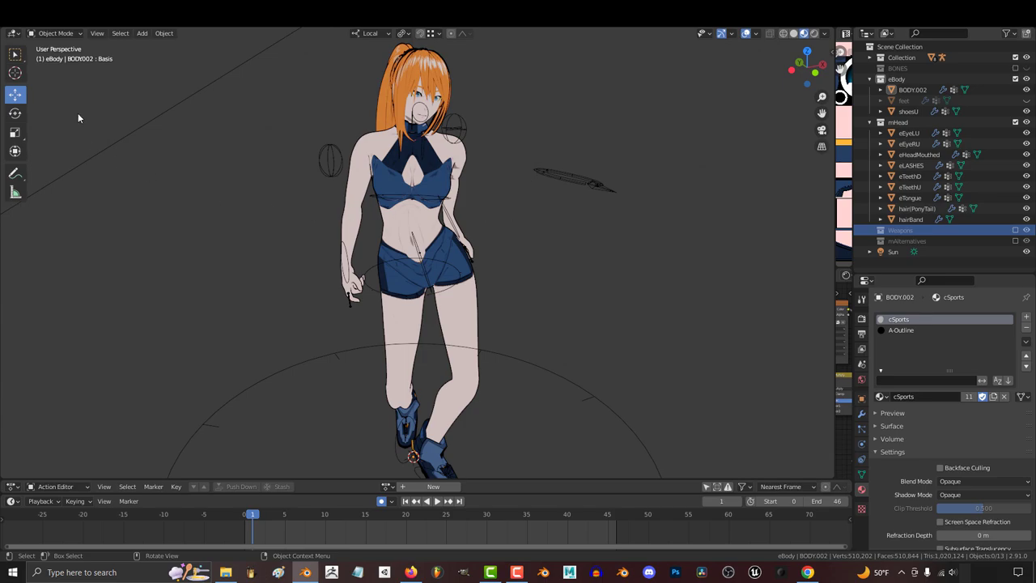
left_click(585, 183)
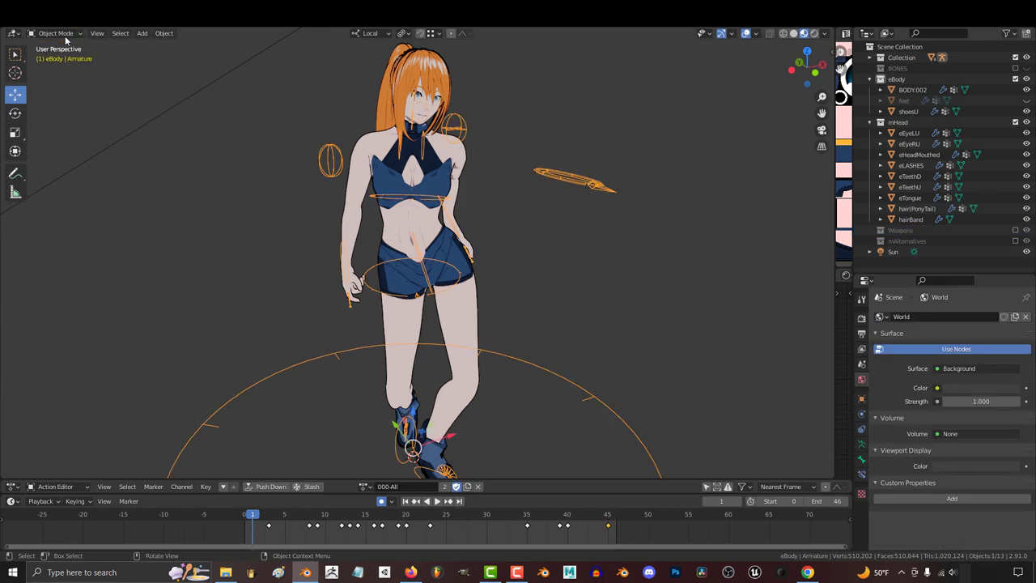
left_click(62, 71)
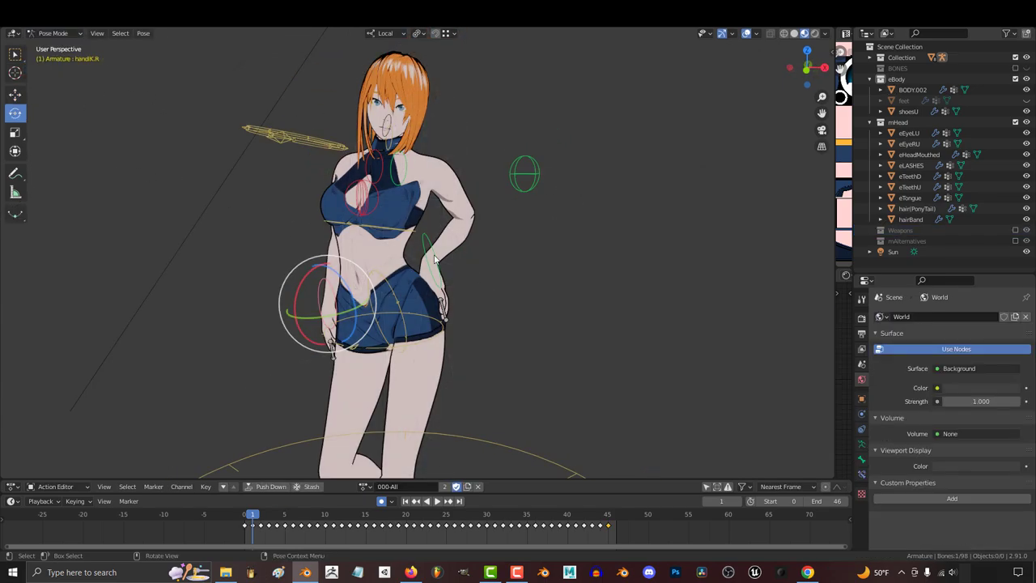
Move the handIK.L control outward so the character's left arm extends away from the hip.
left_click(437, 283)
key("g")
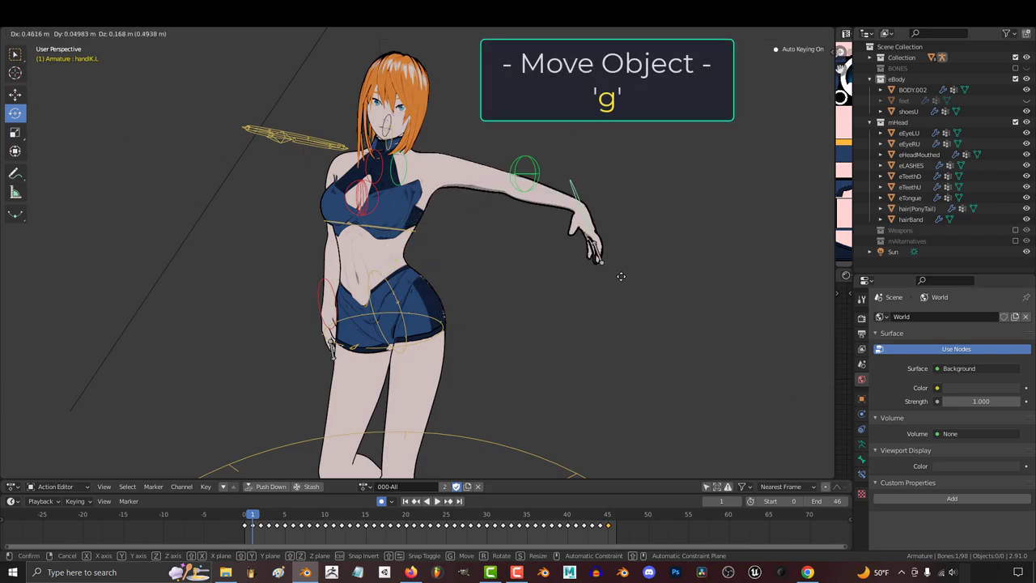
left_click(645, 292)
Rotate the handIK.L control about its local X axis and deselect it.
key("r")
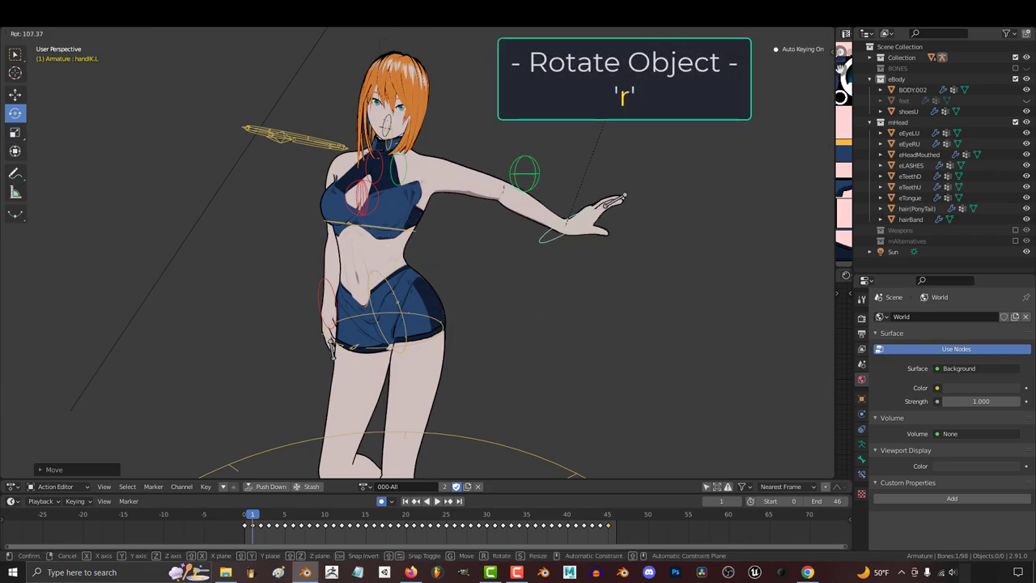
right_click(663, 112)
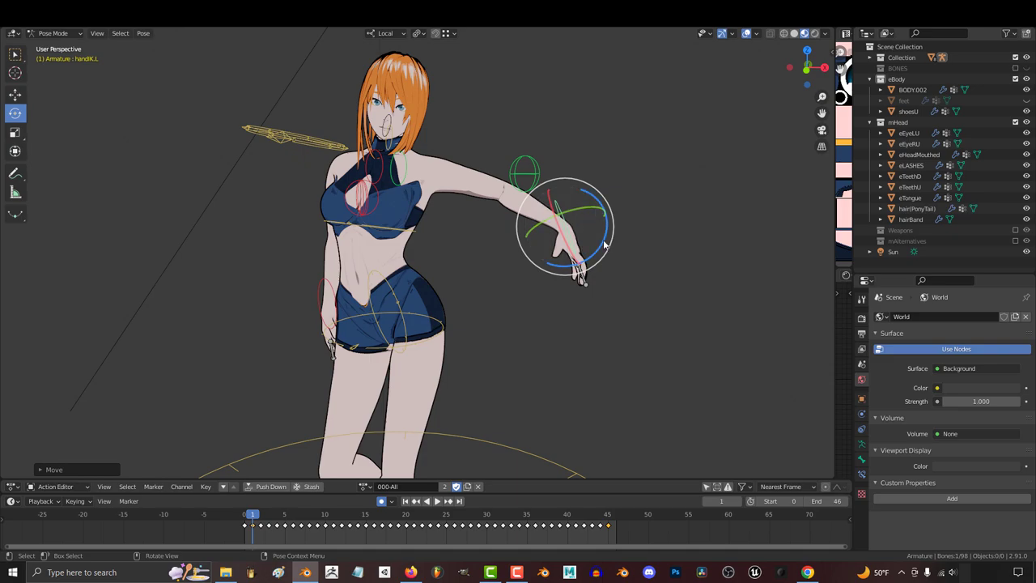
middle_click_drag(556, 213, 502, 217)
left_click_drag(545, 257, 566, 272)
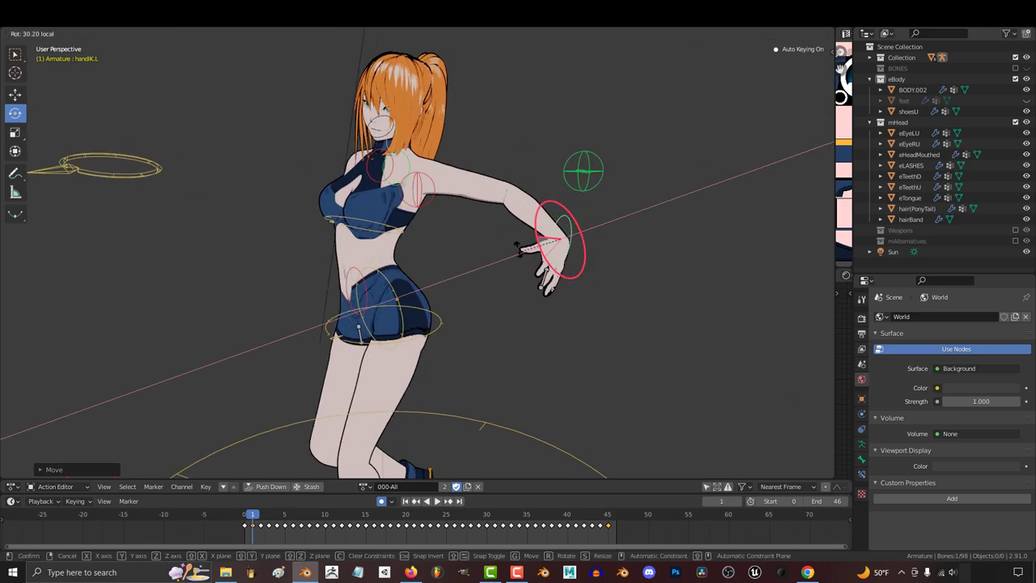
left_click(637, 326)
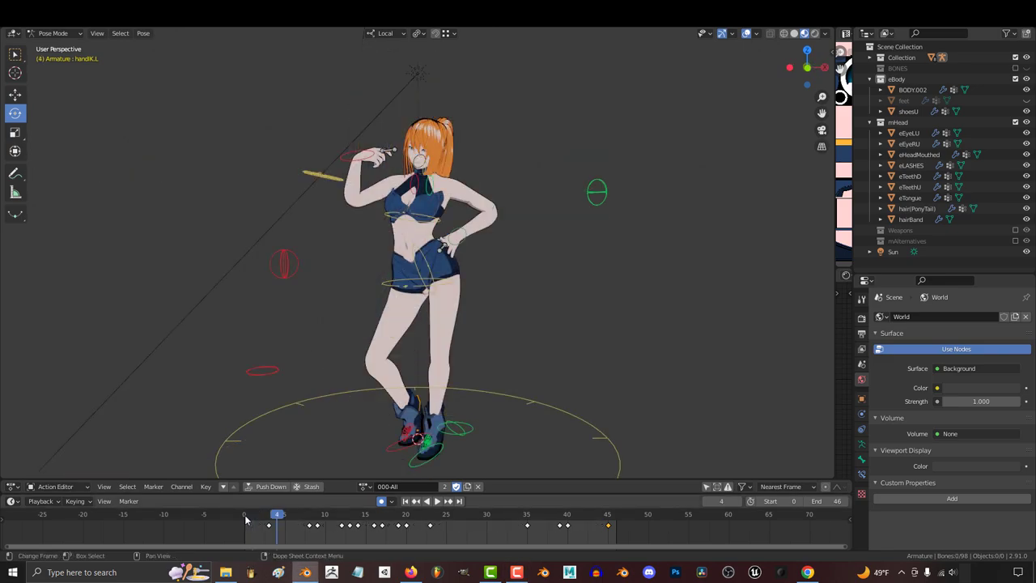
Go to frame 0 and select the knee, elbow and hand IK controls in turn.
left_click(246, 518)
left_click(350, 246)
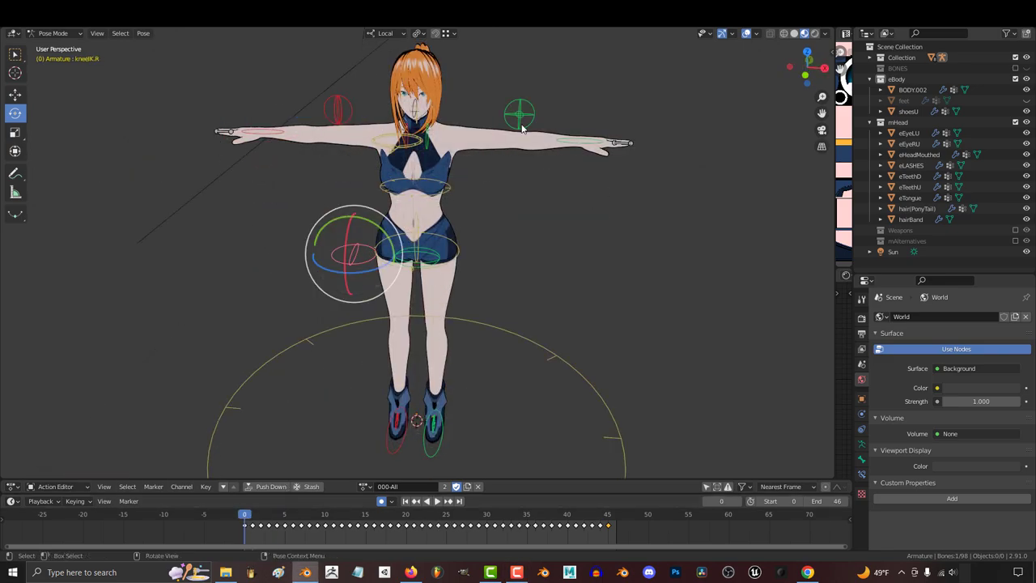
left_click(519, 124)
left_click(572, 139)
left_click(438, 258)
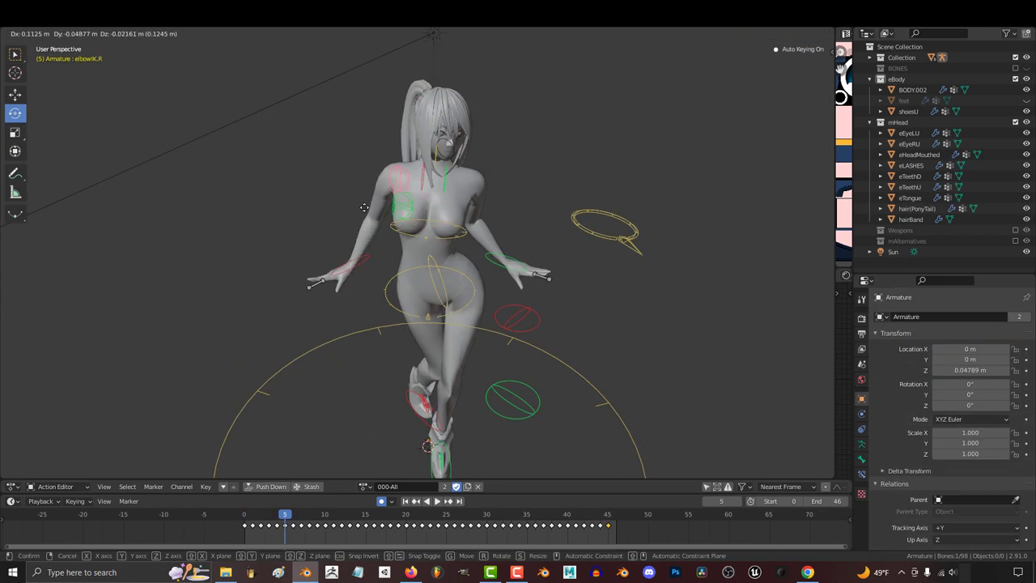
Move the elbowIK.R and kneeIK.L controls at frame 5.
left_click(407, 212)
left_click(407, 212)
key("g")
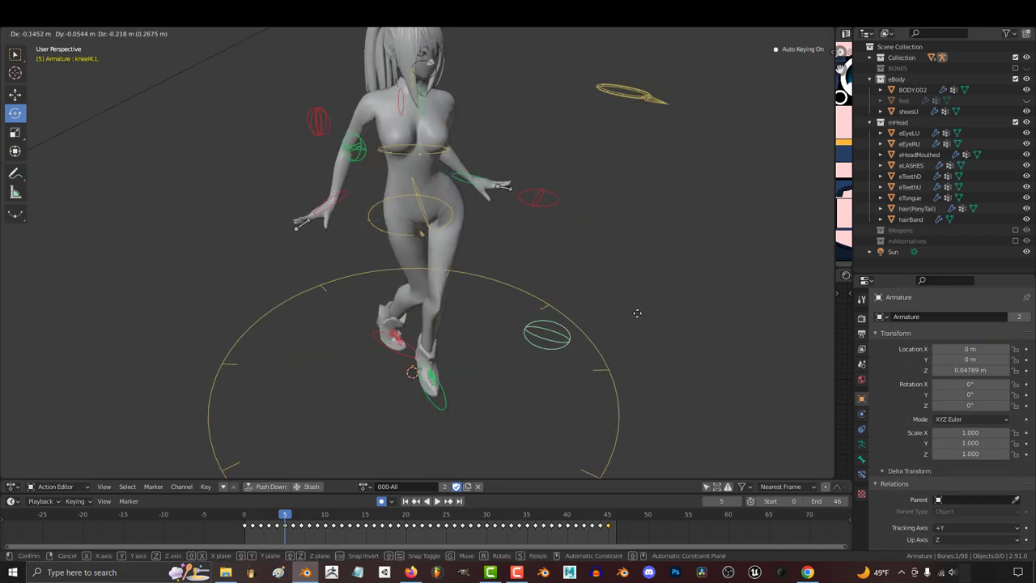
left_click(574, 254)
Reposition the legs by moving the Toe.L and Toe.R controls.
left_click(419, 243)
key("g")
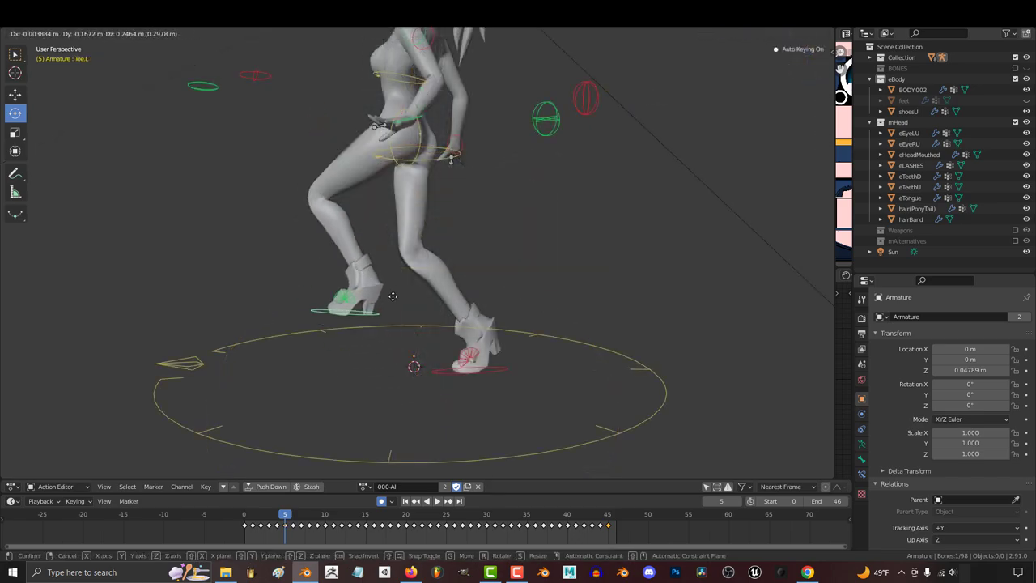
left_click(492, 374)
key("g")
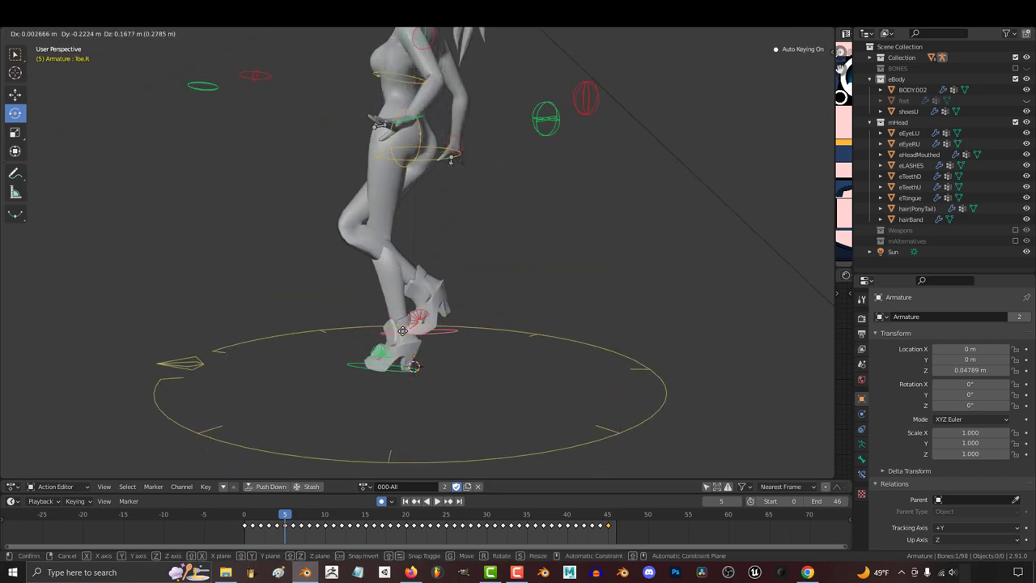
Bend the torso by rotating the Spine1 control about its local axis and tilting the coreIK control.
left_click_drag(512, 266, 592, 299)
key("g")
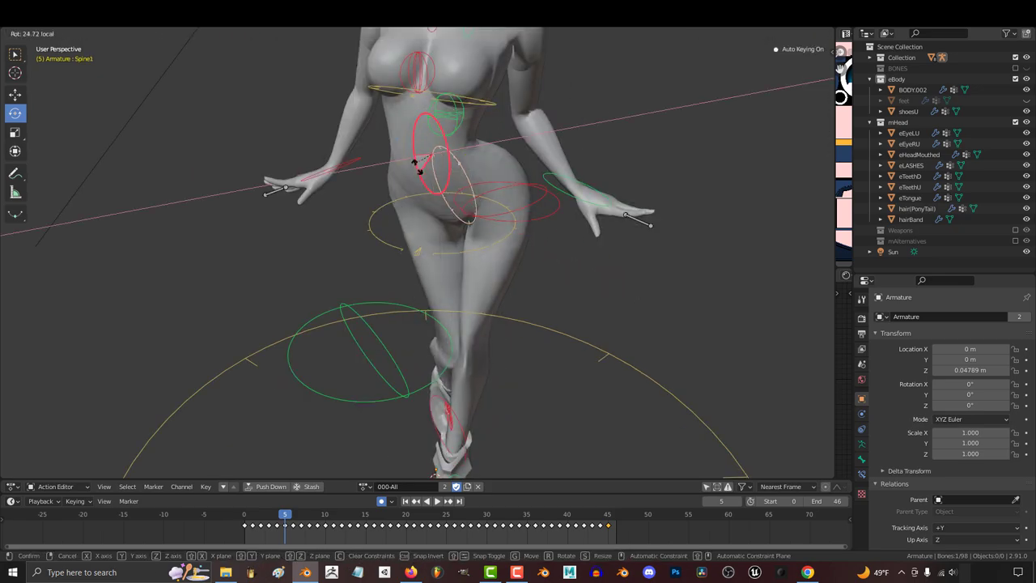
left_click_drag(437, 164, 472, 165)
left_click_drag(473, 166, 474, 167)
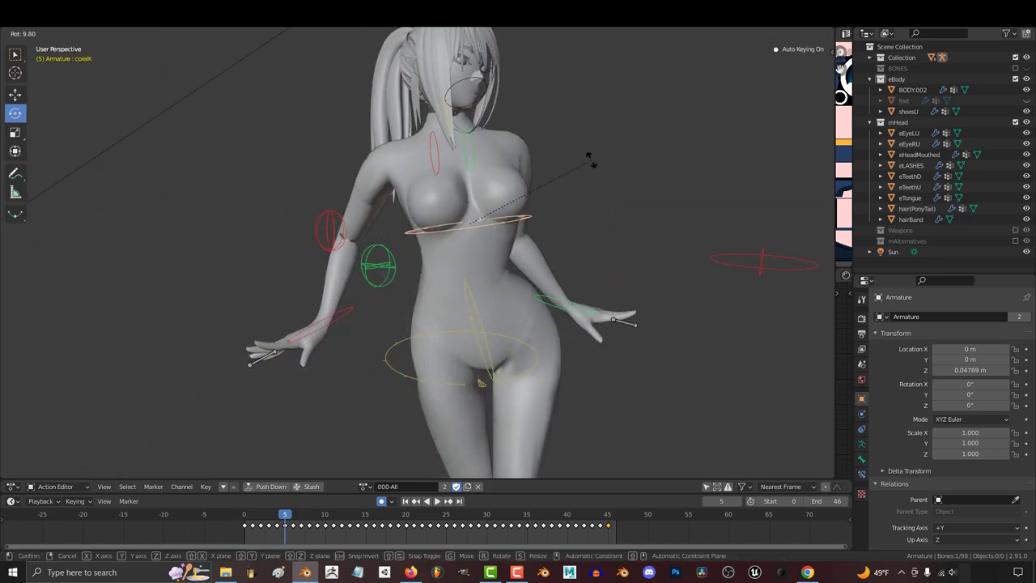
key("r")
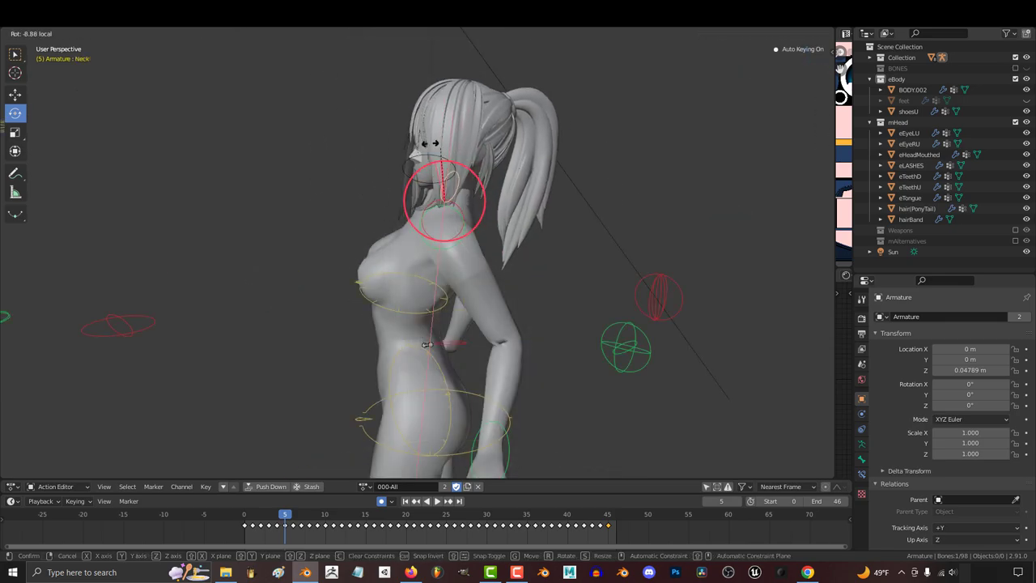
Redirect the head by rotating the Neck control locally and moving the cHeadTarget control out to the character's left side.
key("g")
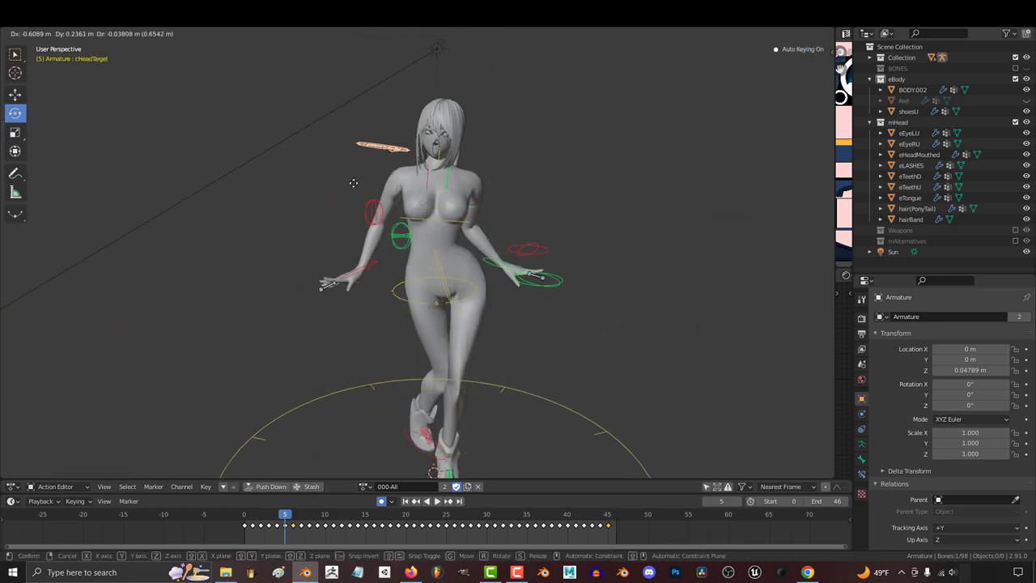
left_click(569, 169)
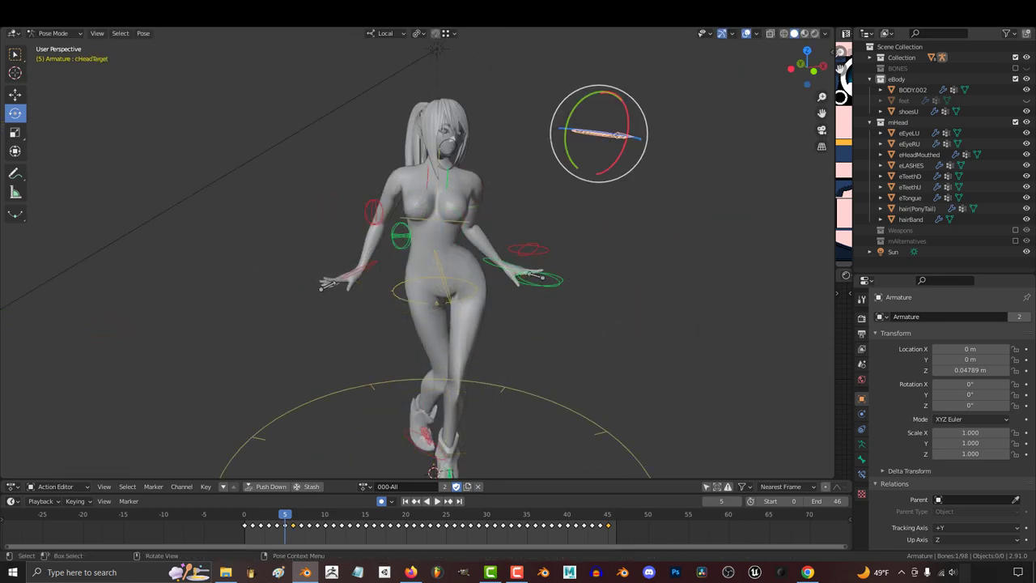
key("r")
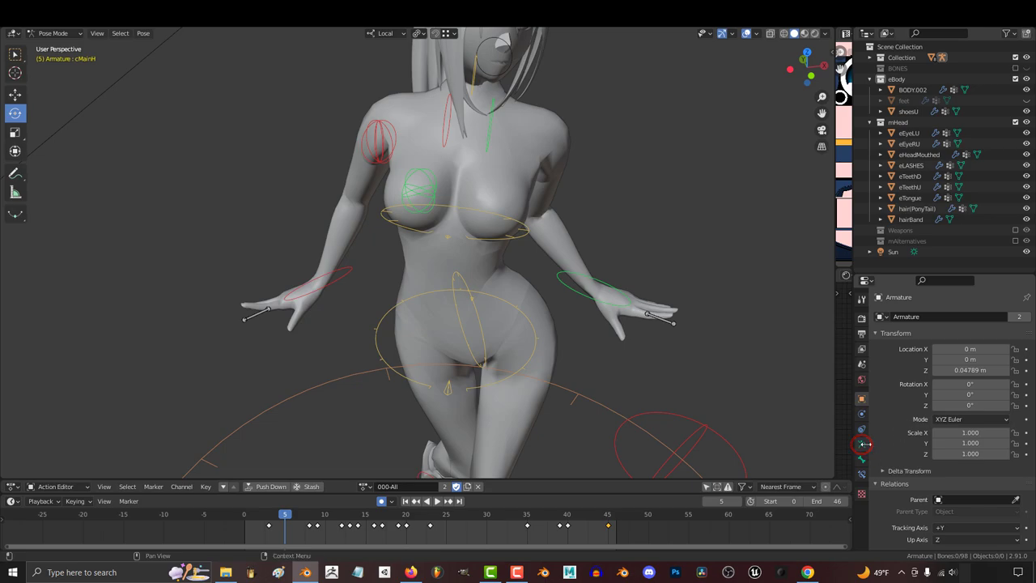
Display only the third armature bone layer and box-select all finger bones of the character's left hand.
left_click(863, 443)
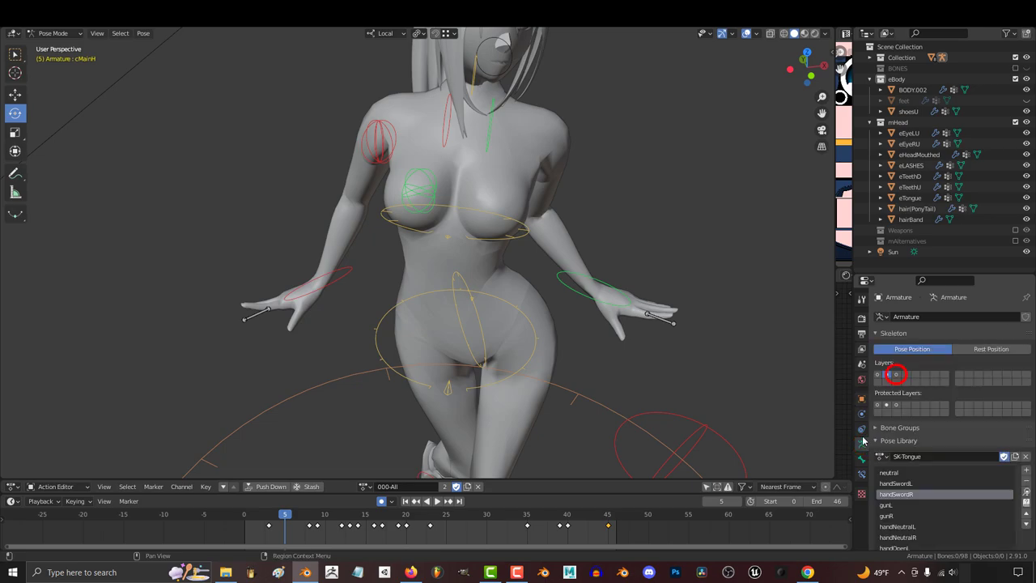
left_click(897, 376)
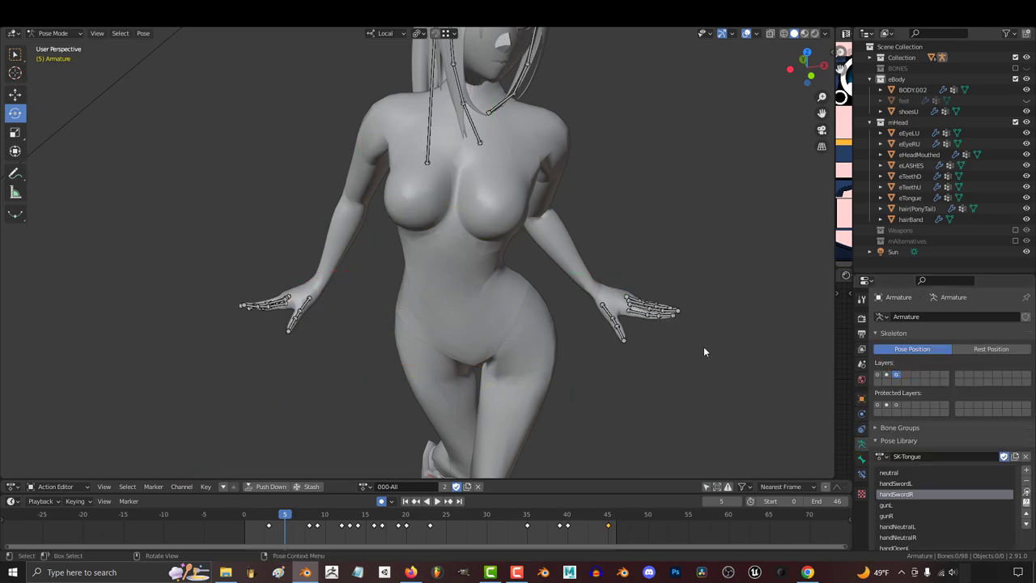
middle_click_drag(703, 351, 670, 295)
middle_click_drag(611, 189, 654, 319)
key("b")
left_click_drag(627, 239, 522, 320)
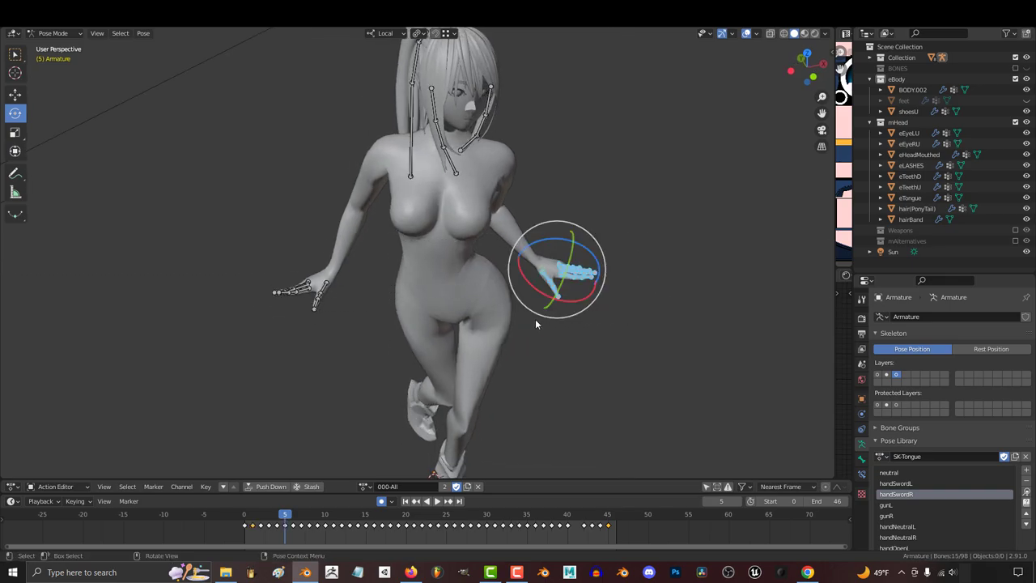
Apply the handFistL, handNeutralL and handOpenL poses from the SK-Tongue pose library to the left hand in turn.
key("KP_Decimal")
middle_click_drag(626, 300, 557, 355)
scroll(1026, 338, "down", 3)
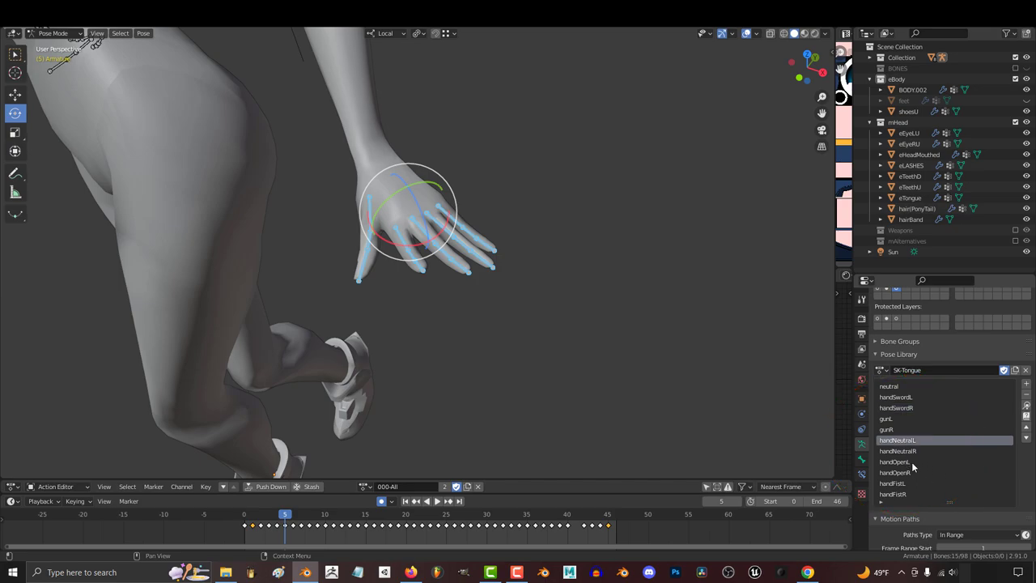
left_click(911, 485)
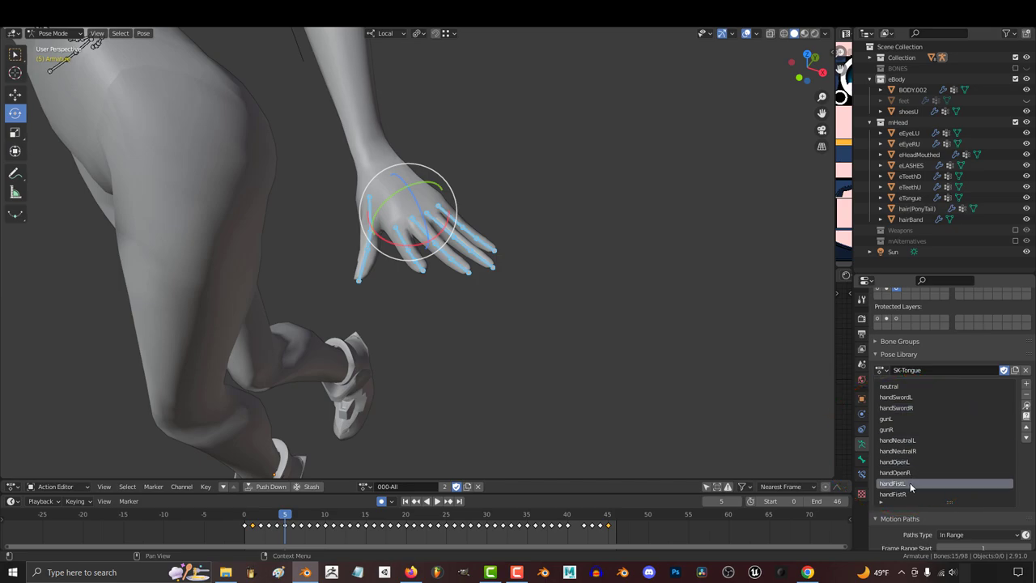
left_click(1027, 407)
left_click(953, 441)
left_click(1027, 407)
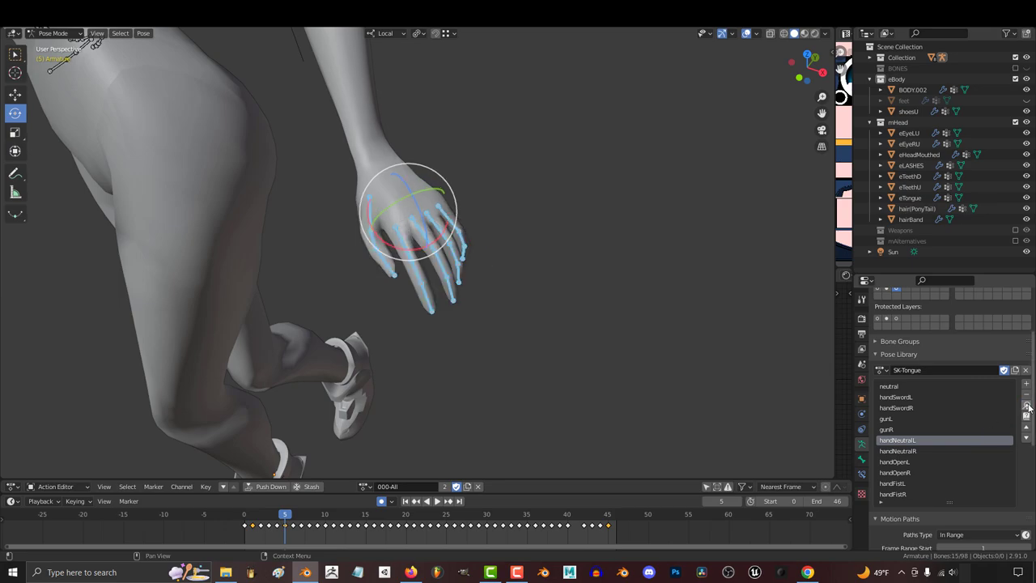
left_click(1027, 406)
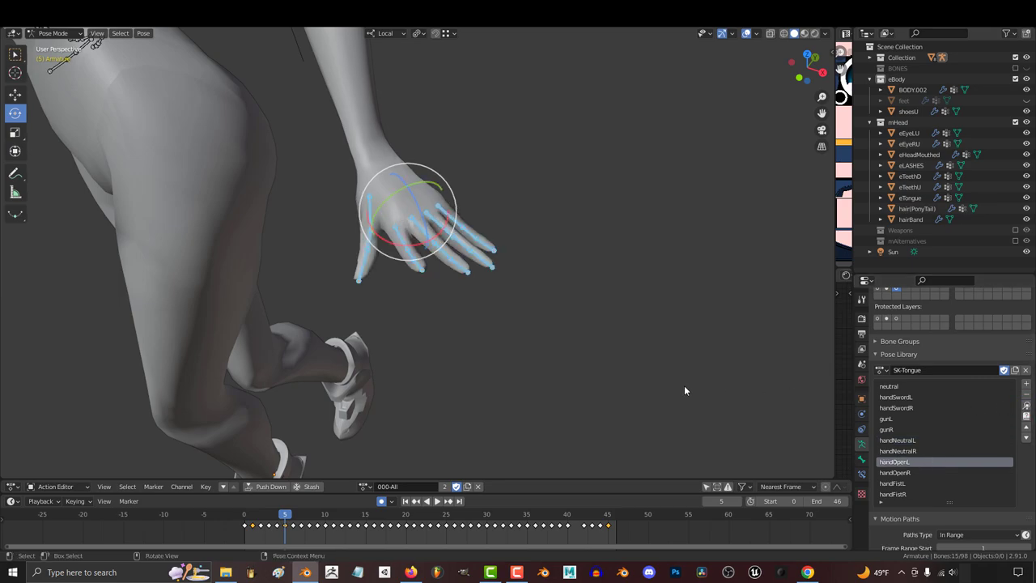
View the whole character from the front and switch the armature back to its second bone layer.
middle_click_drag(684, 391, 596, 375)
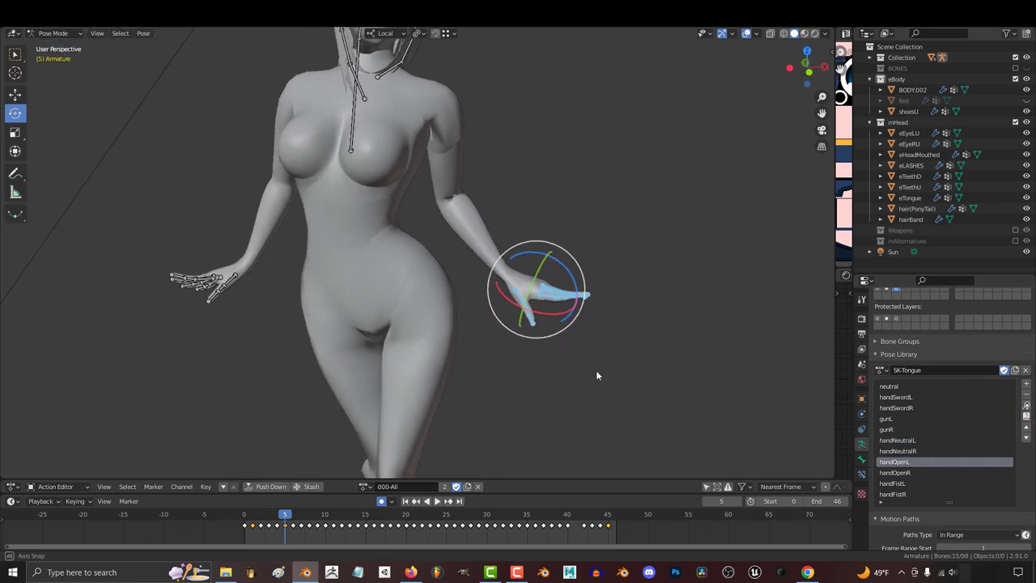
scroll(597, 375, "down", 3)
key("KP_1")
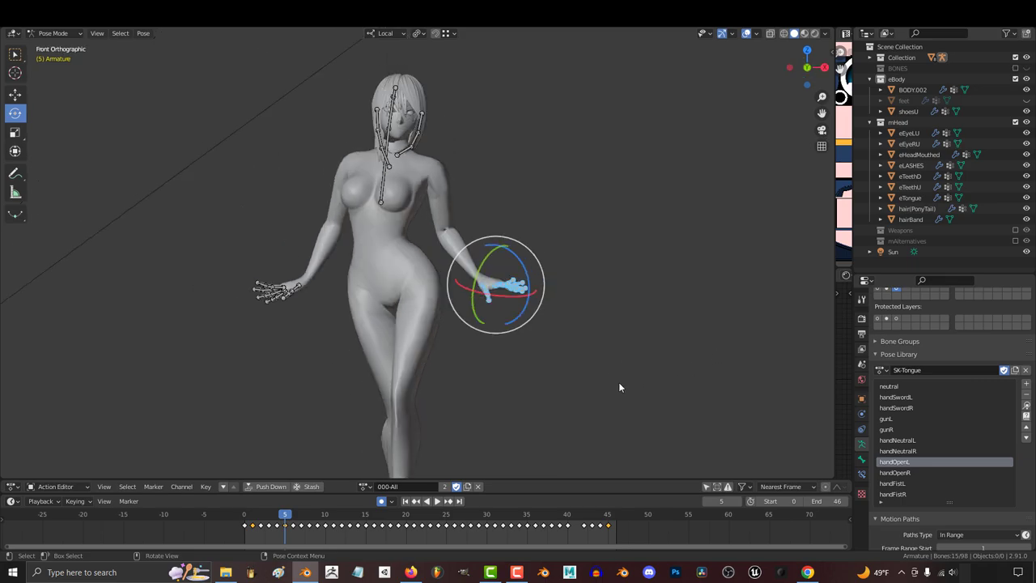
scroll(556, 392, "down", 1)
middle_click_drag(551, 393, 600, 335, "shift")
scroll(950, 348, "up", 4)
left_click(887, 375)
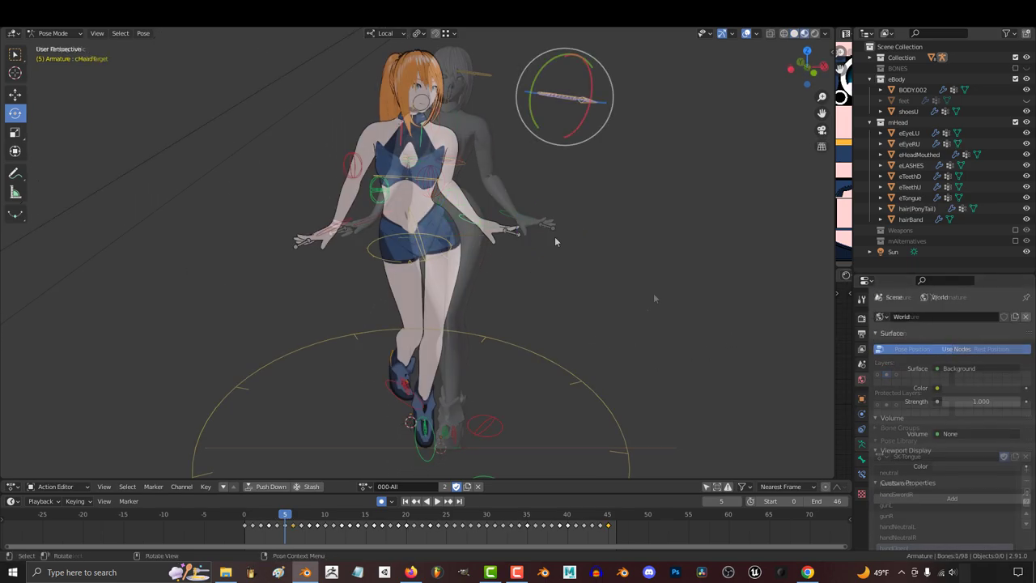
Exclude the mHead collection from the scene and try moving the handIK.L control, cancelling the move.
left_click_drag(653, 293, 535, 167)
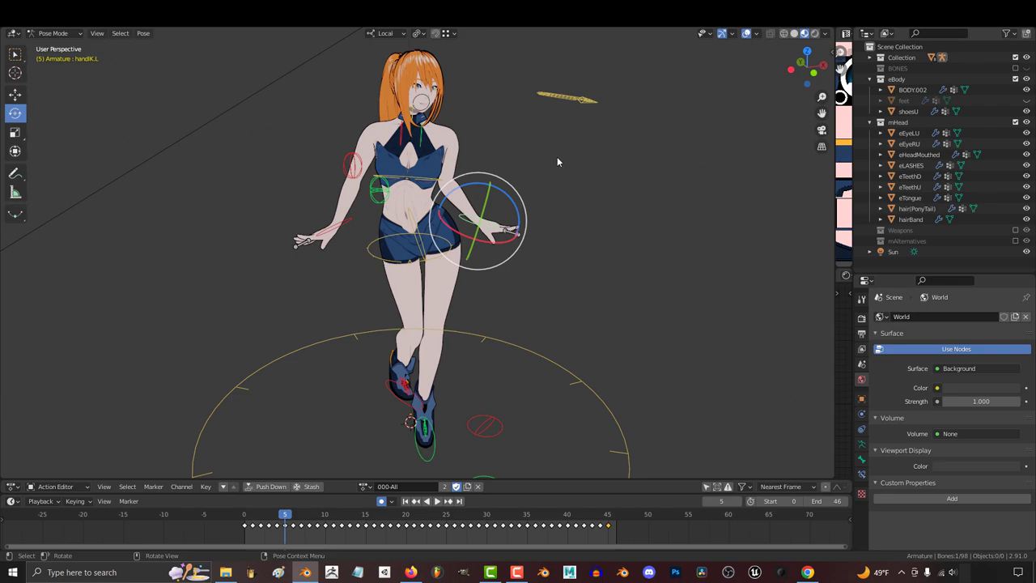
left_click(1015, 122)
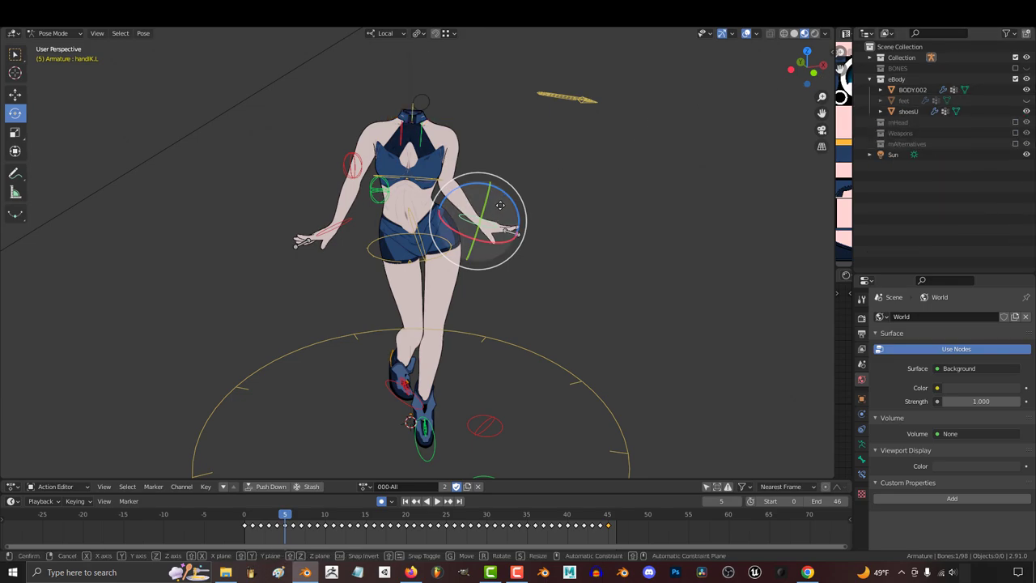
key("g")
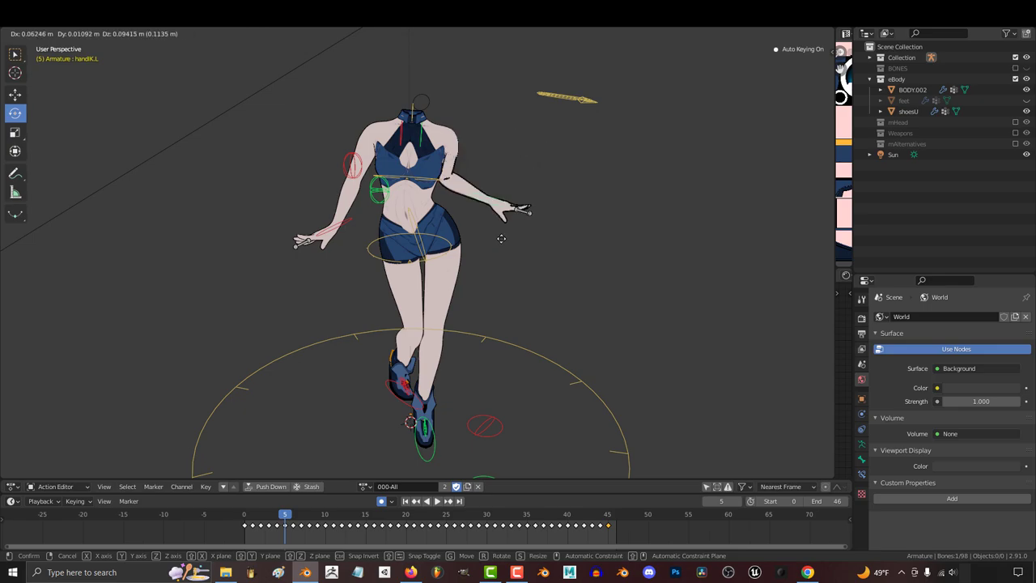
key("Escape")
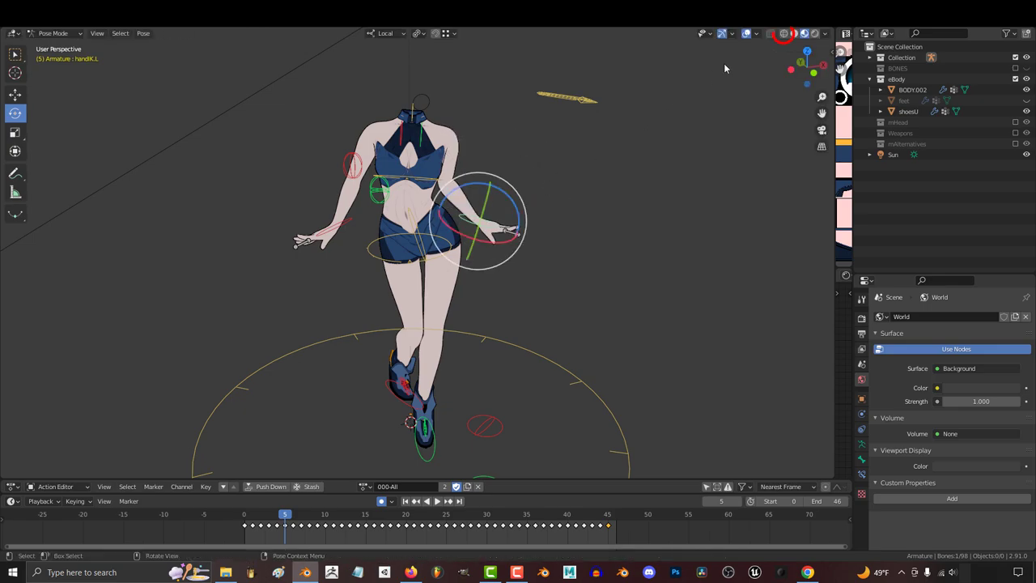
Switch the viewport to wireframe and, in Object Mode, turn off BODY.002's Solidify and Subdivision modifiers in the viewport.
left_click(783, 34)
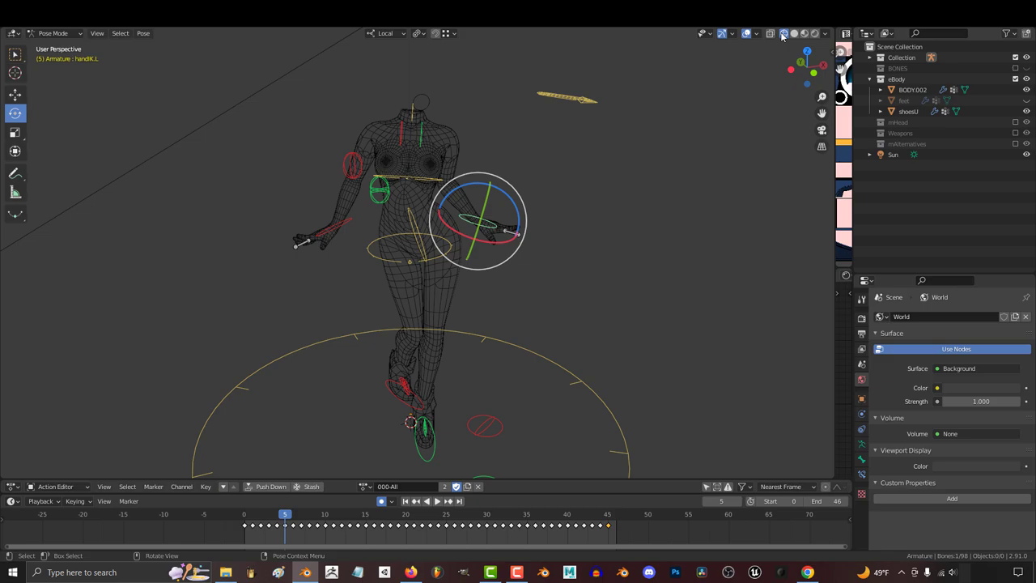
left_click(56, 33)
left_click(53, 47)
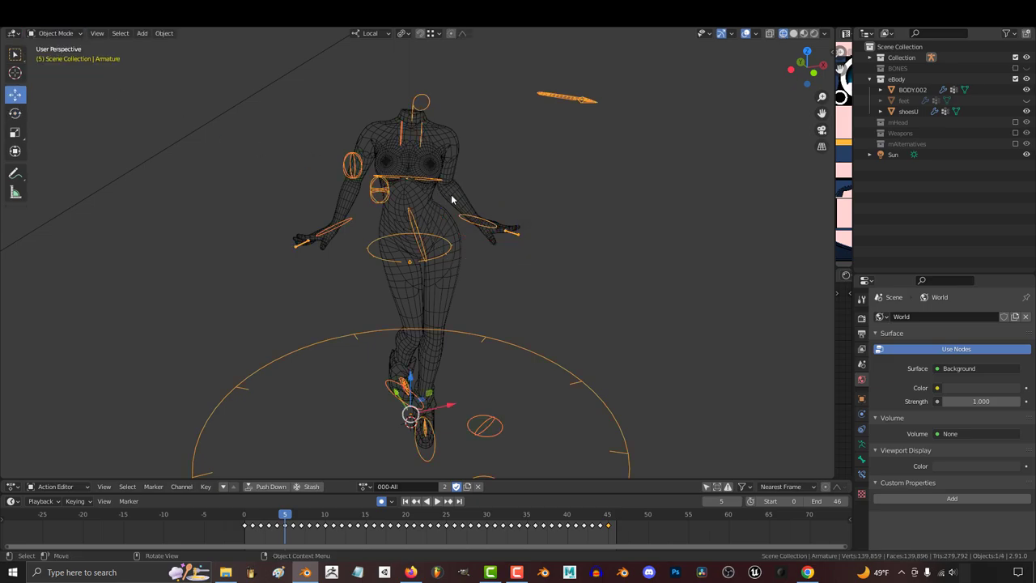
left_click(452, 198)
left_click(861, 414)
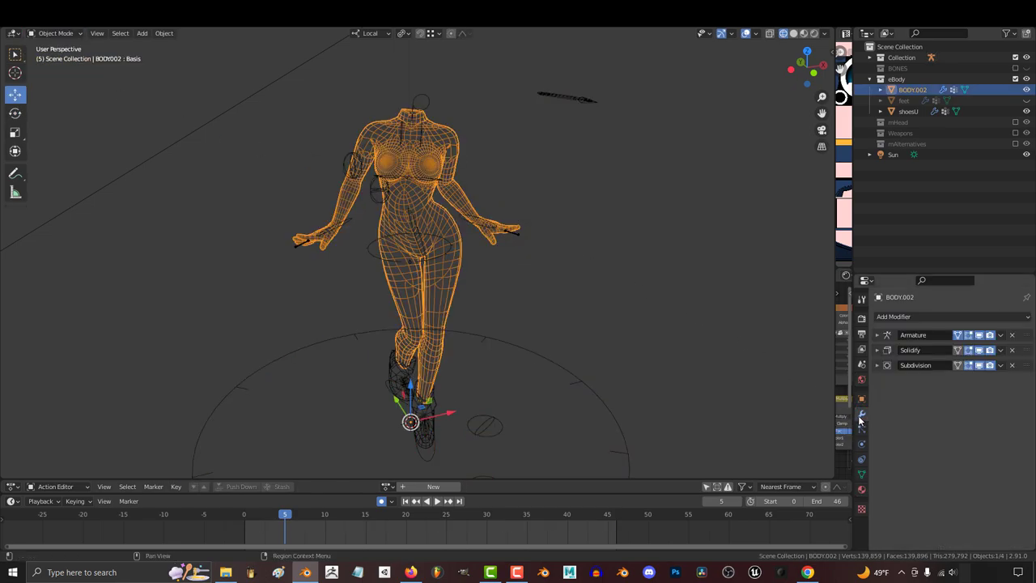
left_click(979, 351)
left_click(979, 366)
Return the armature to Pose Mode and test-move the IK controls of the left and right hands.
left_click(522, 232)
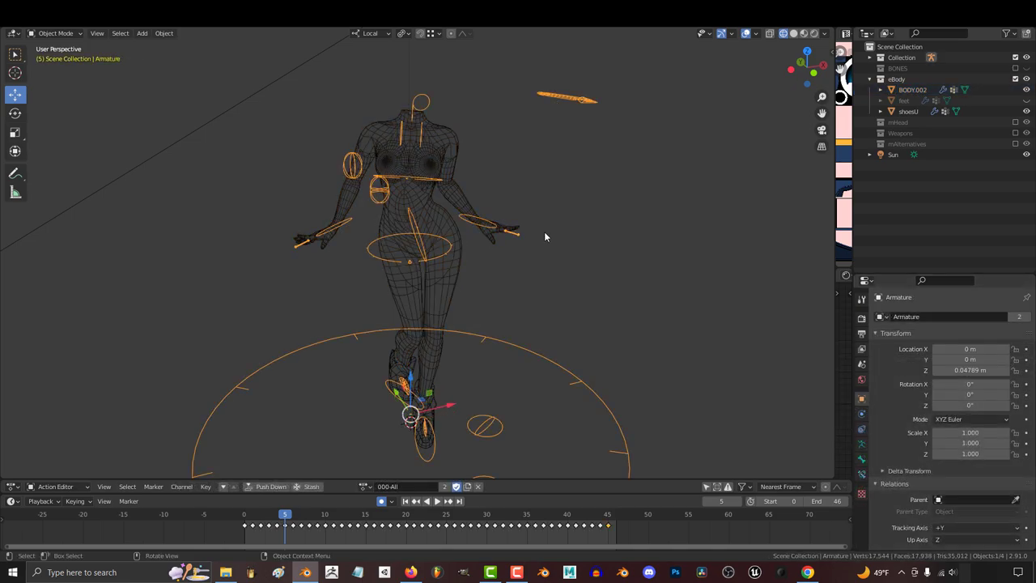
key("ctrl+Tab")
left_click(484, 227)
key("g")
right_click(506, 207)
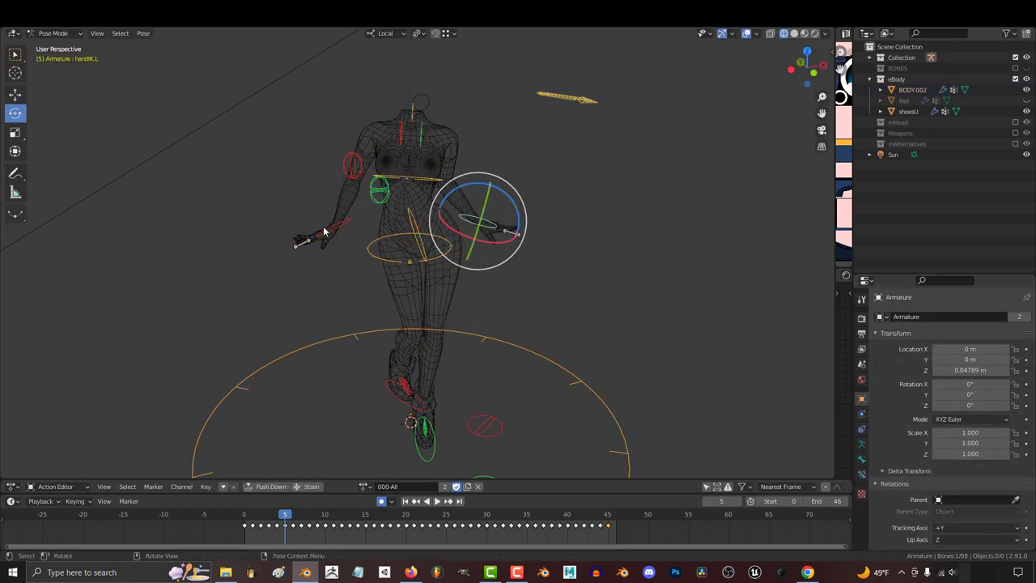
left_click(327, 230)
key("g")
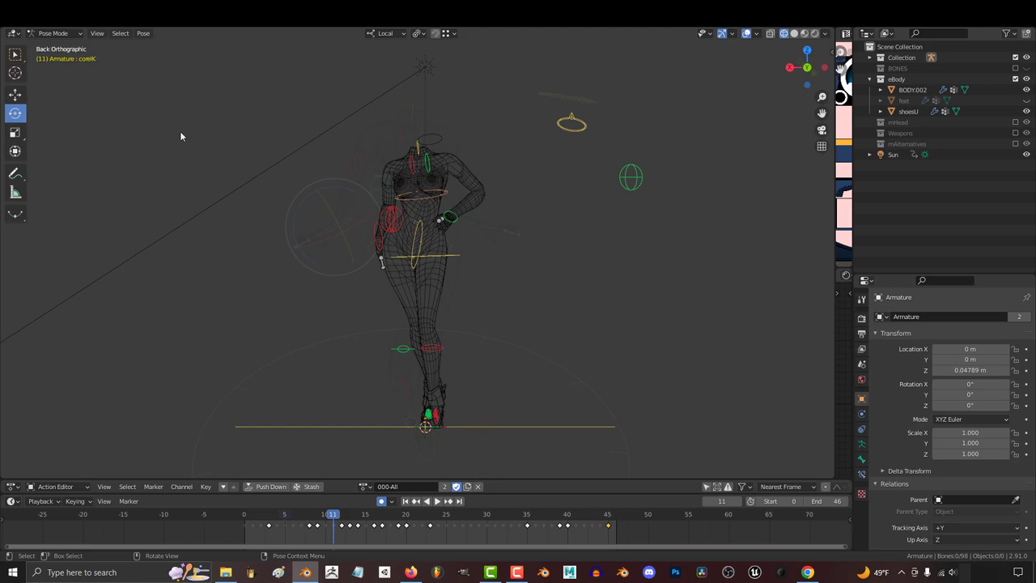
Leave Pose Mode, select the BODY.002 mesh and turn its Solidify and Subdivision modifiers back on in the viewport.
left_click(52, 33)
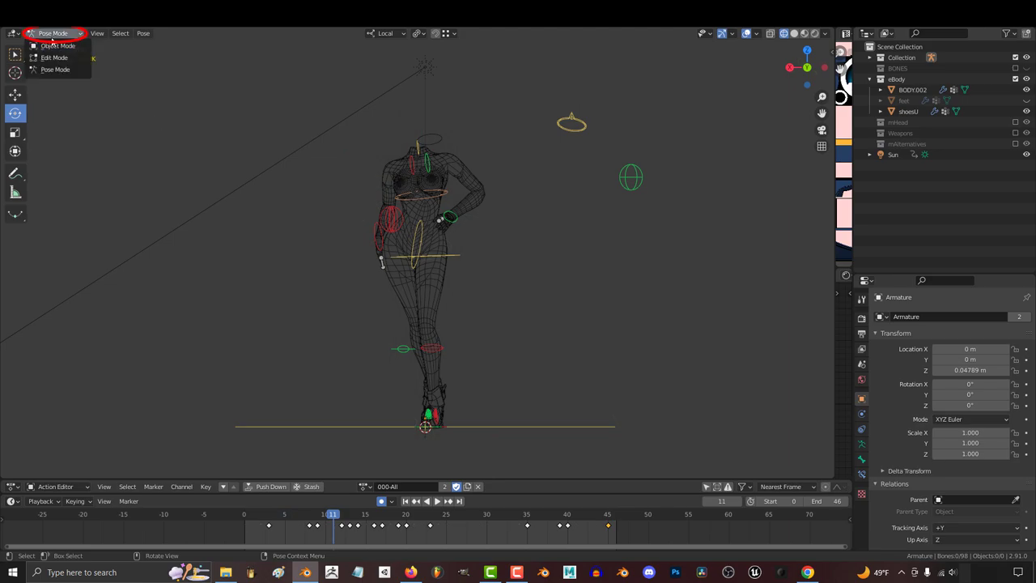
left_click(48, 42)
left_click(465, 191)
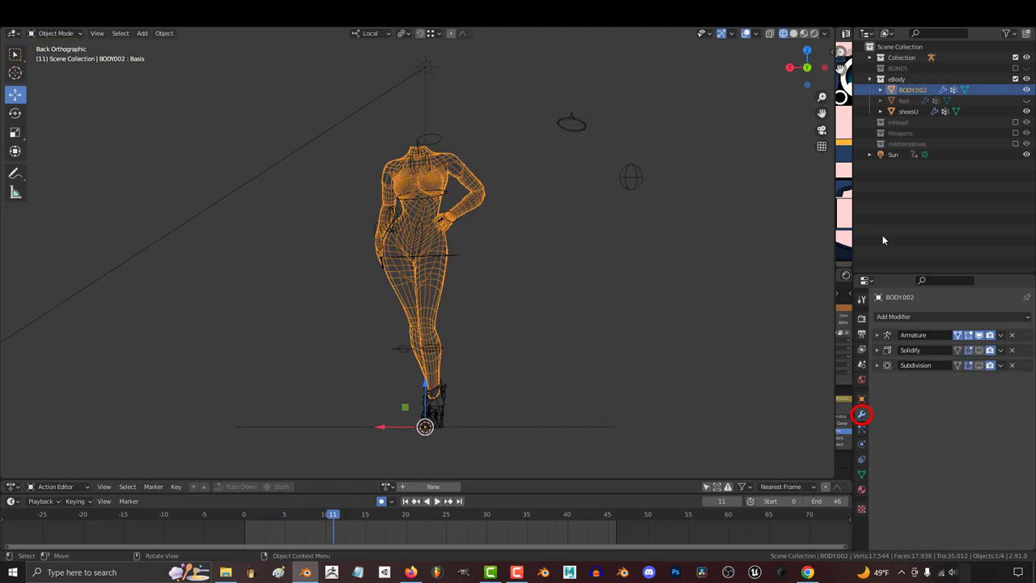
left_click(979, 349)
left_click(978, 365)
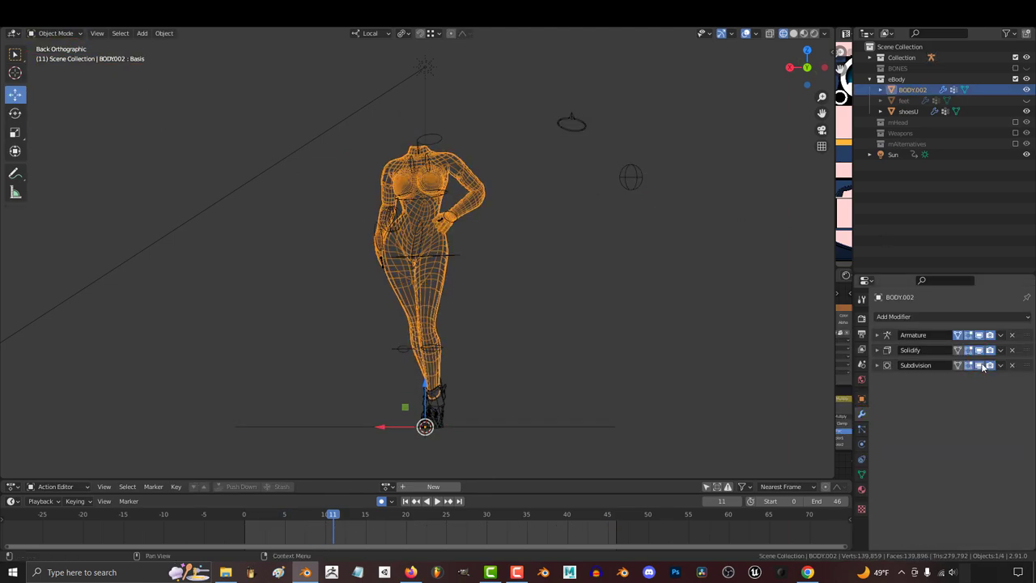
Include the mHead collection again and display the character in Material Preview shading with the viewport overlays hidden.
left_click(1015, 123)
left_click(744, 35)
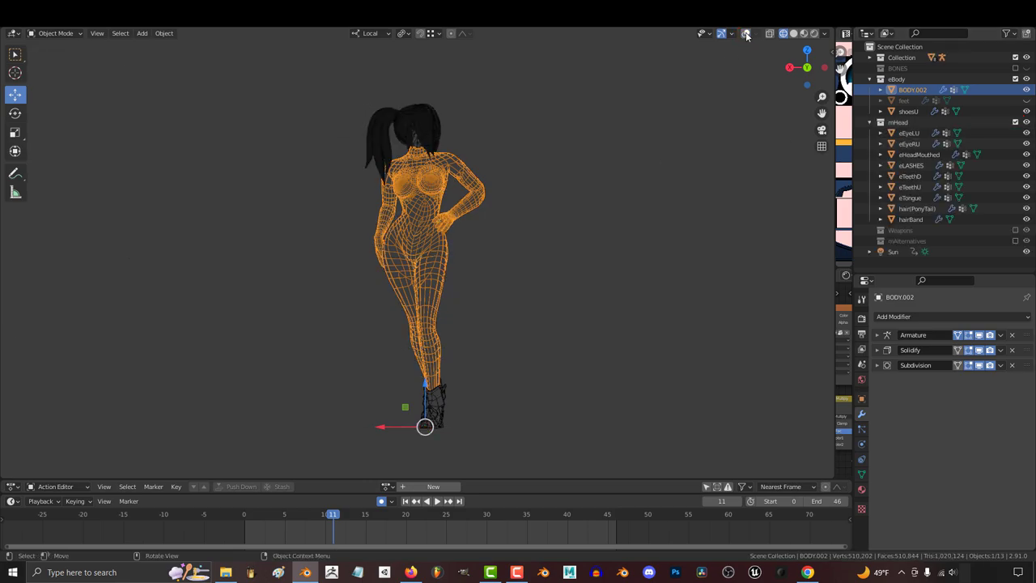
left_click(722, 166)
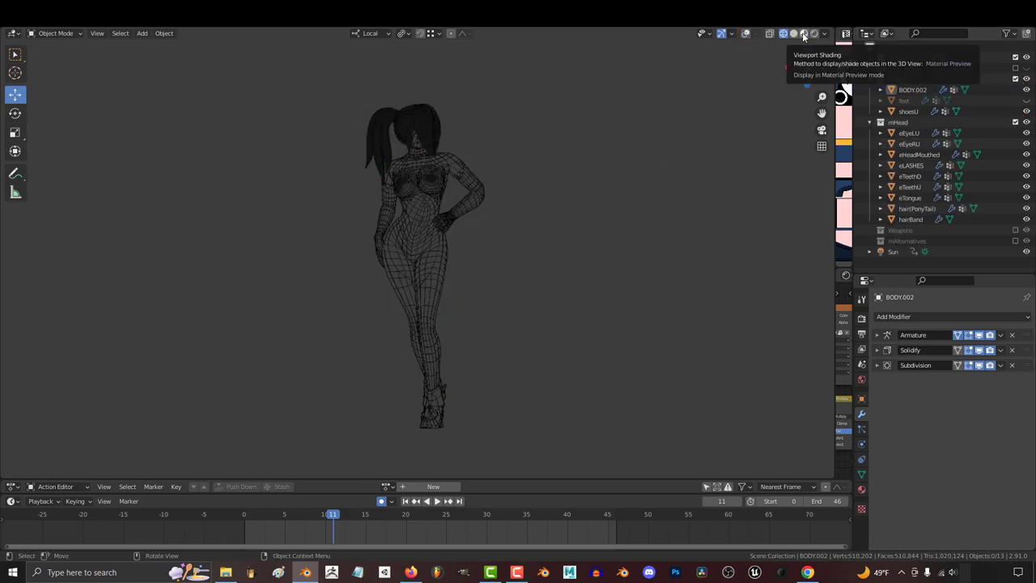
left_click(804, 36)
left_click(814, 35)
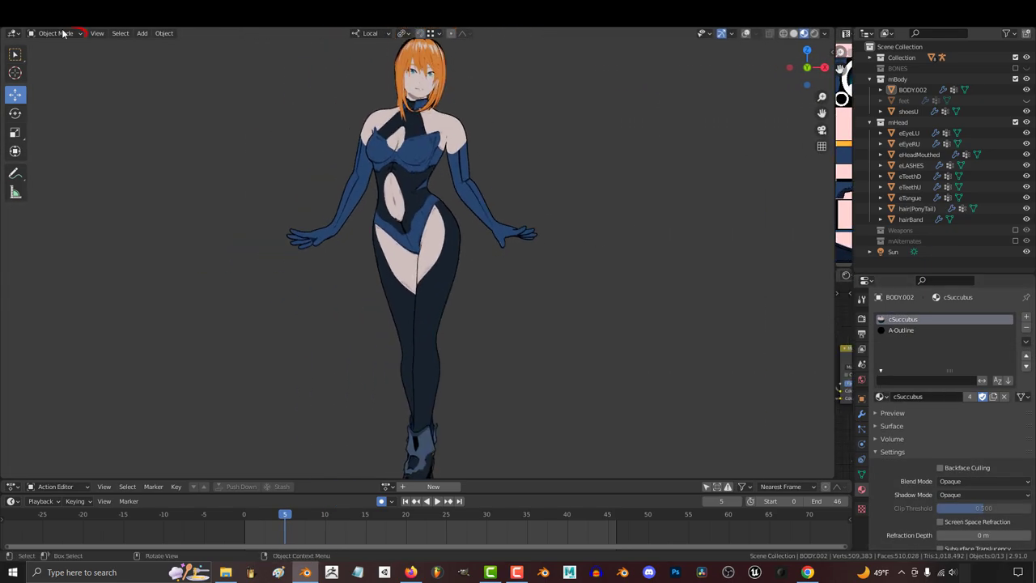
Assign the cSwimsuit, cBikini and cBikiniB materials in turn to BODY.002's first material slot.
left_click(63, 34)
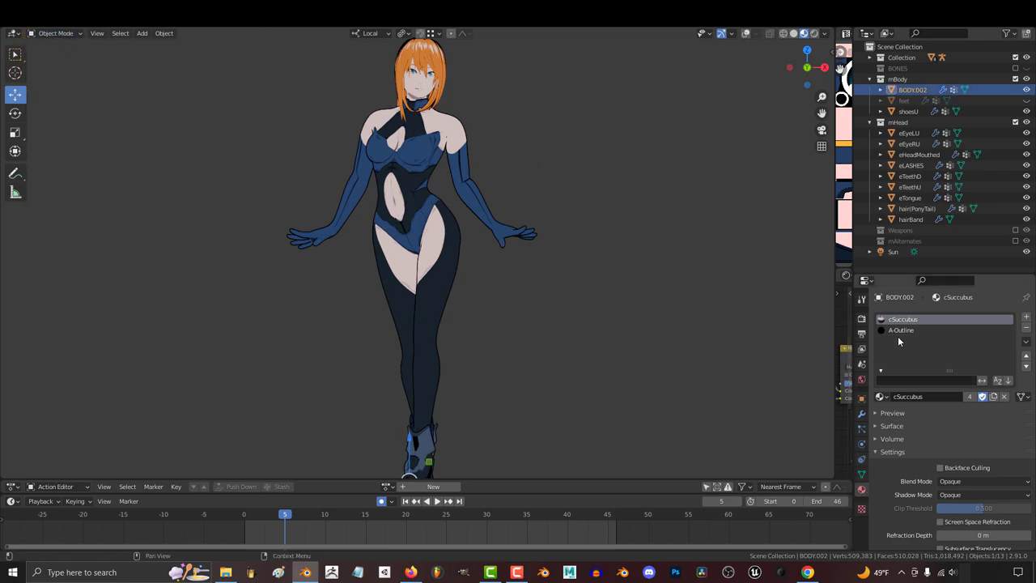
left_click(880, 398)
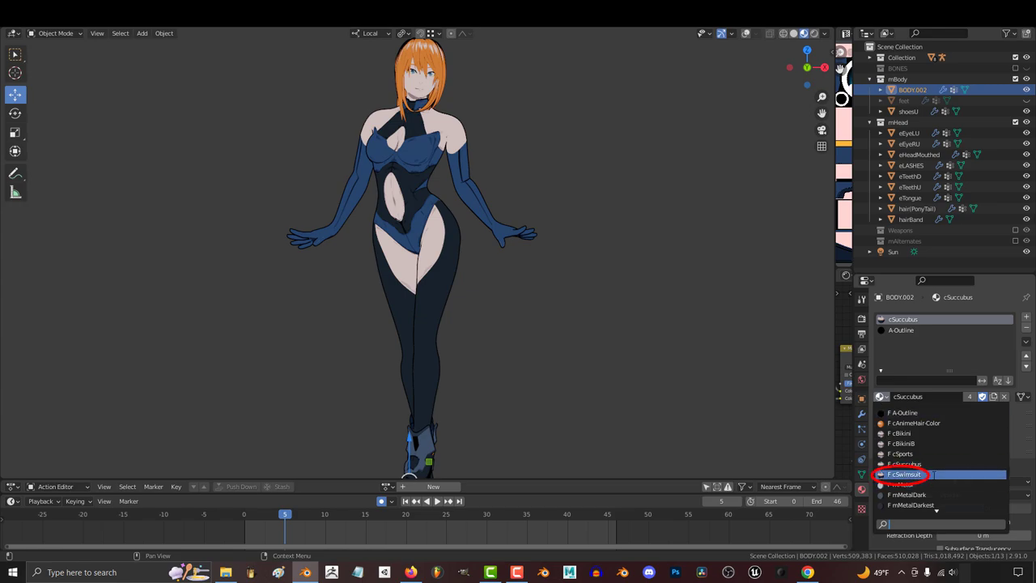
left_click(933, 475)
left_click(881, 396)
left_click(932, 433)
left_click(881, 397)
left_click(930, 443)
left_click(880, 396)
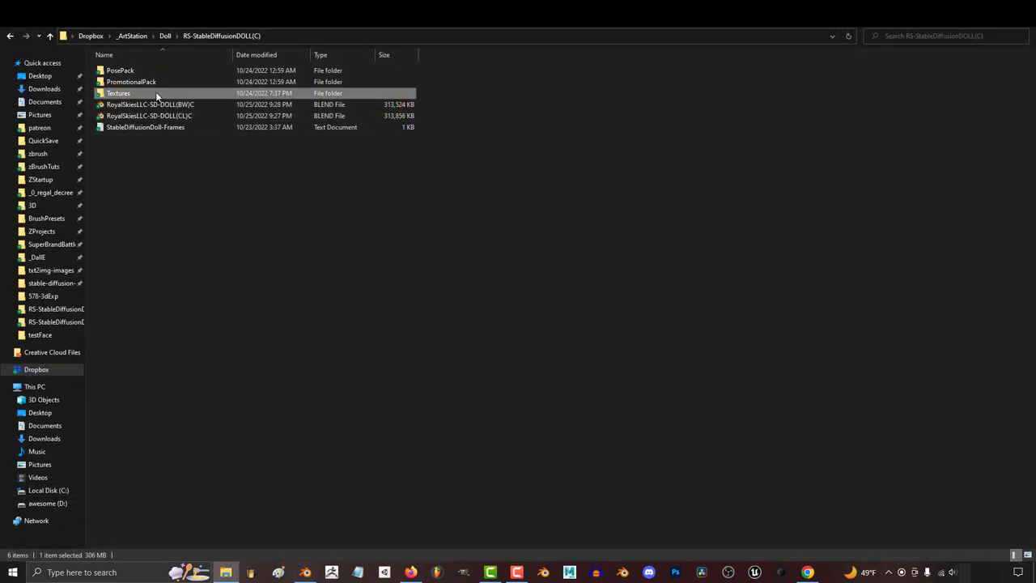
Open the tAlbedo-Succubus texture from the Textures folder in Paint.
double_click(157, 95)
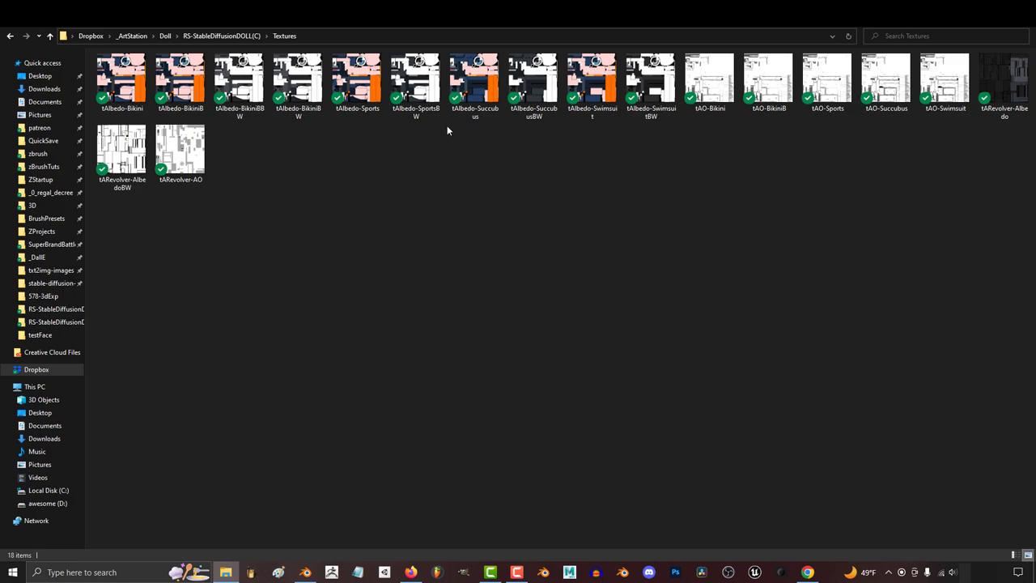
right_click(476, 96)
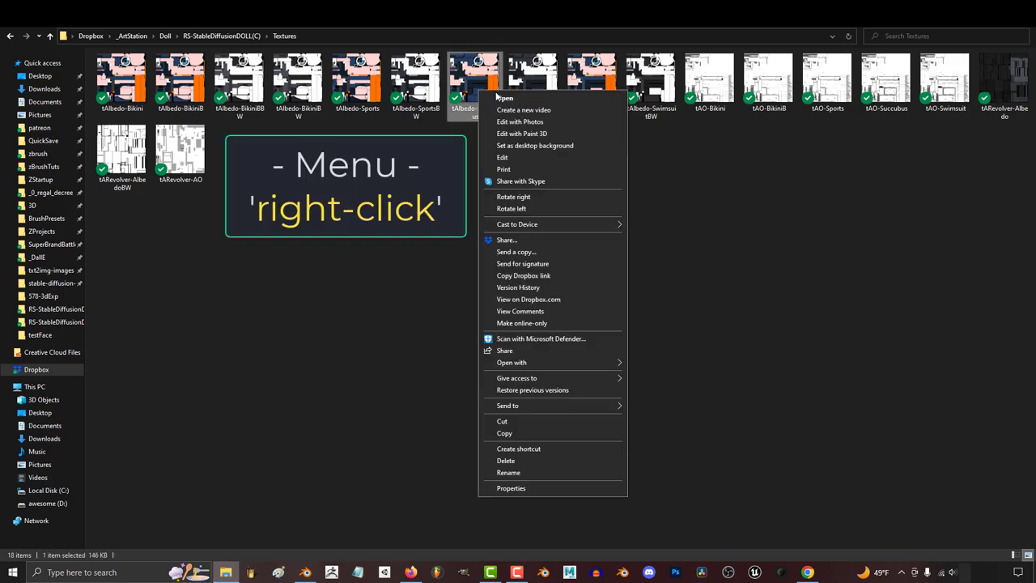
mouse_move(502, 361)
left_click(647, 398)
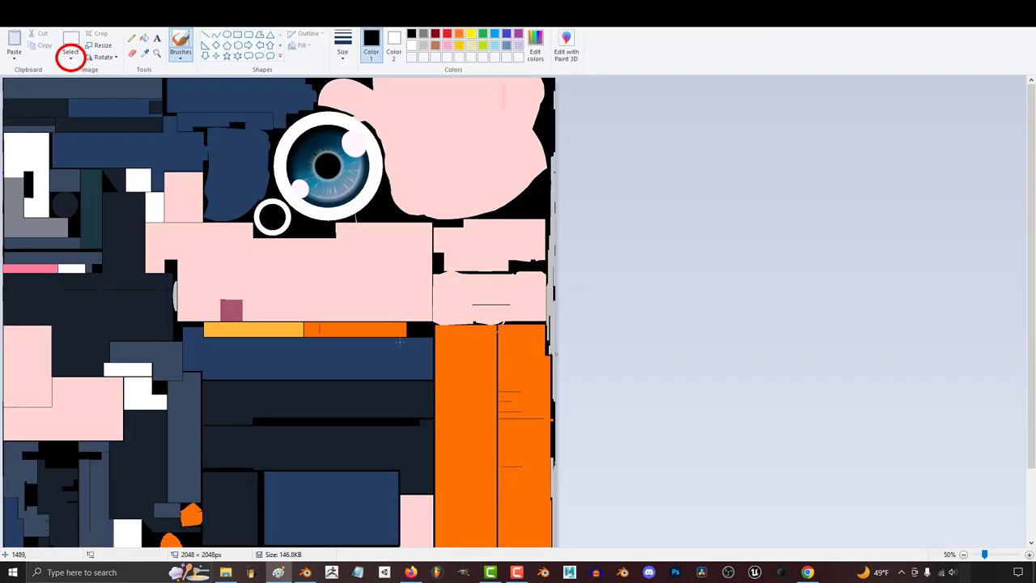
Enable transparent selection, sample the suit's blue as Color 2, and cut the entire image.
left_click(70, 57)
left_click(109, 153)
left_click(145, 52)
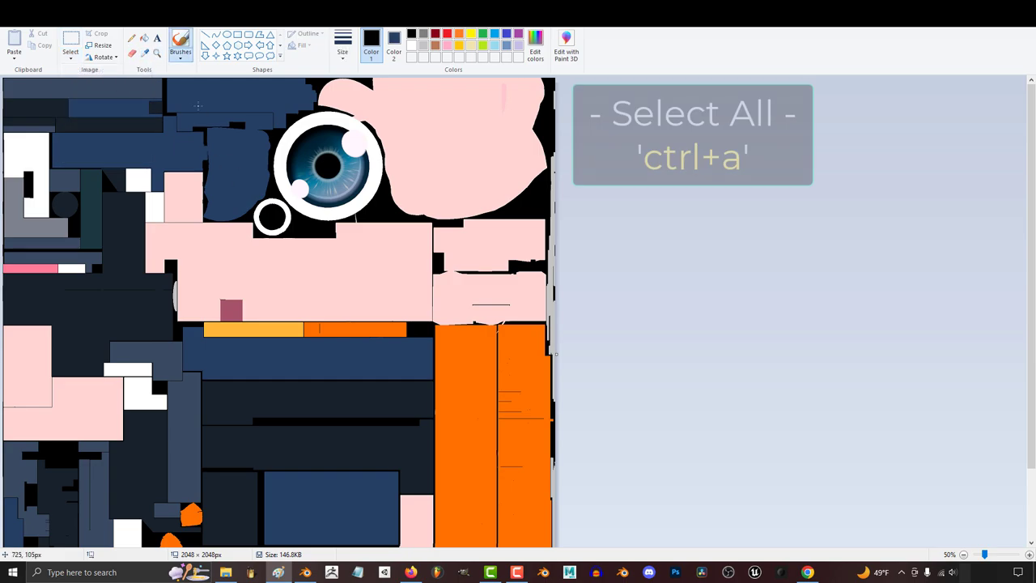
key("ctrl+a")
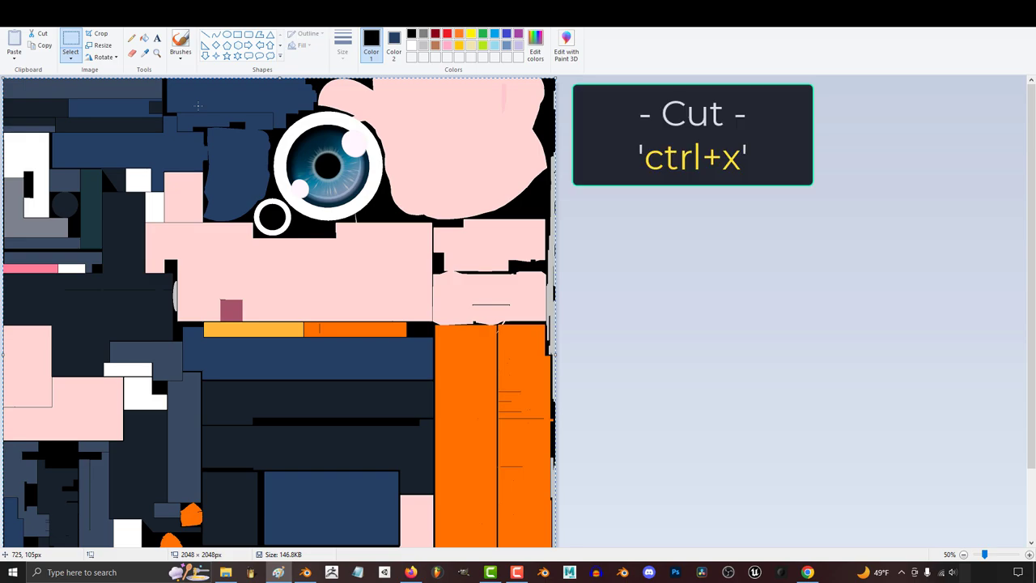
key("ctrl+x")
Fill the empty canvas with dark red and paste the cut texture back over it.
left_click(436, 33)
left_click(535, 46)
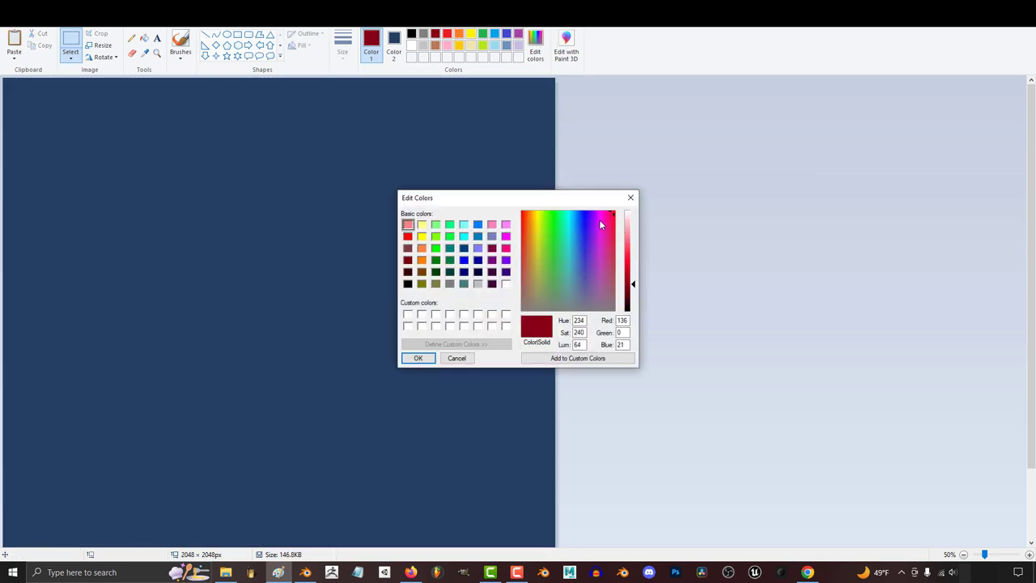
key("Return")
left_click(144, 39)
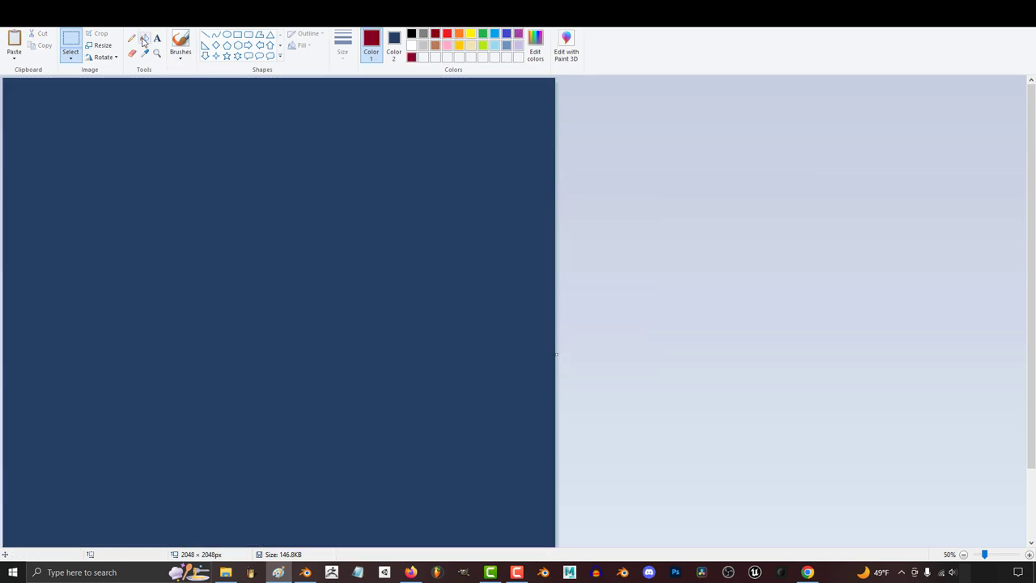
left_click(144, 39)
left_click(154, 145)
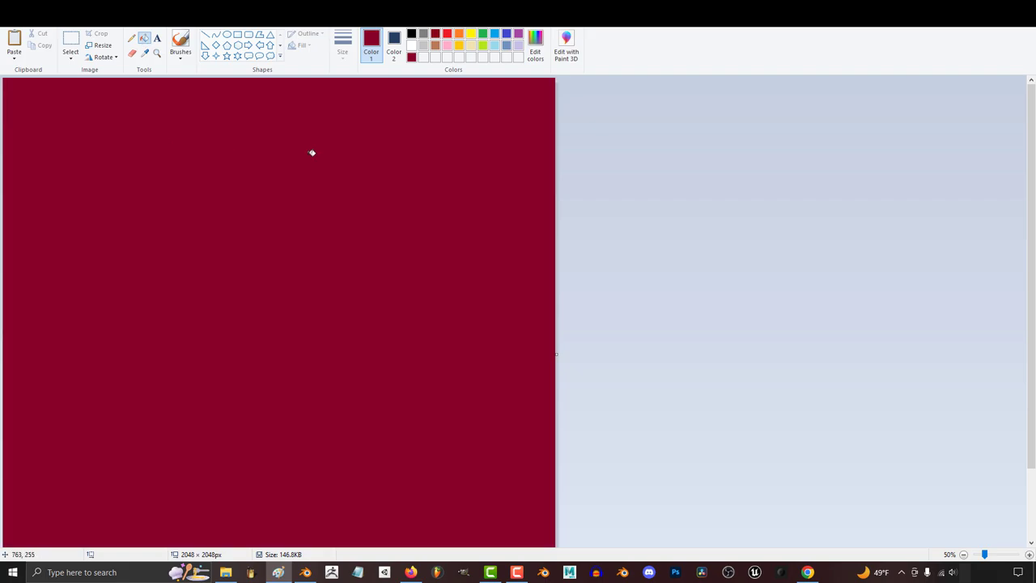
key("ctrl+v")
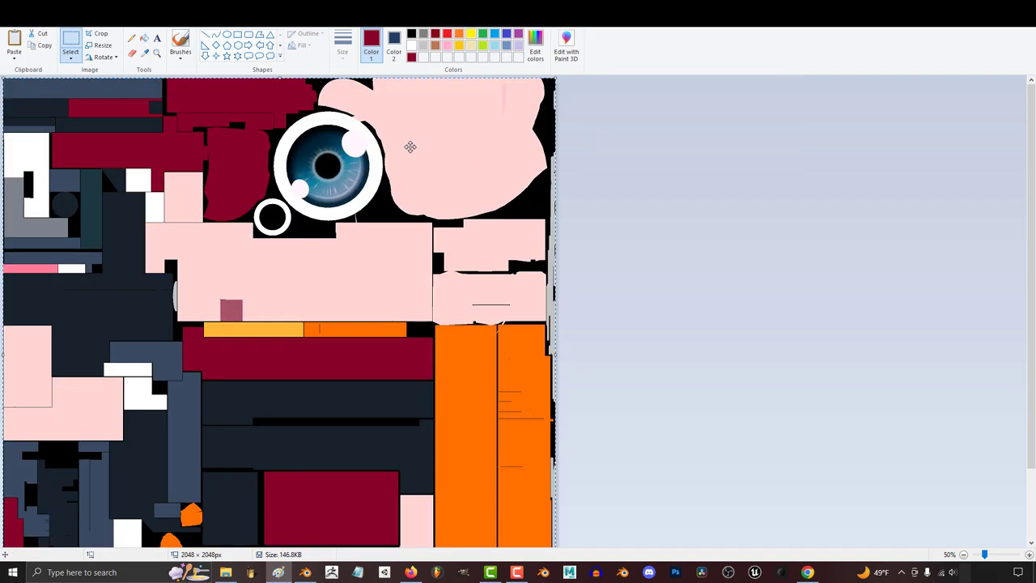
Save the recolored texture as the PNG tAlbedo-SuccubusRed, accepting the loss of transparency.
left_click(15, 21)
left_click(51, 111)
type("Red")
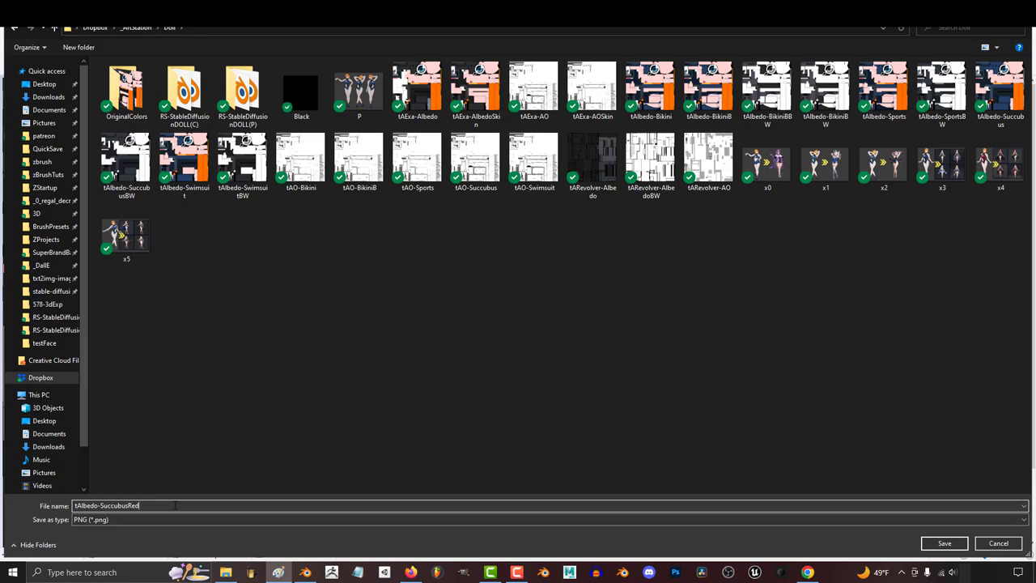
key("Return")
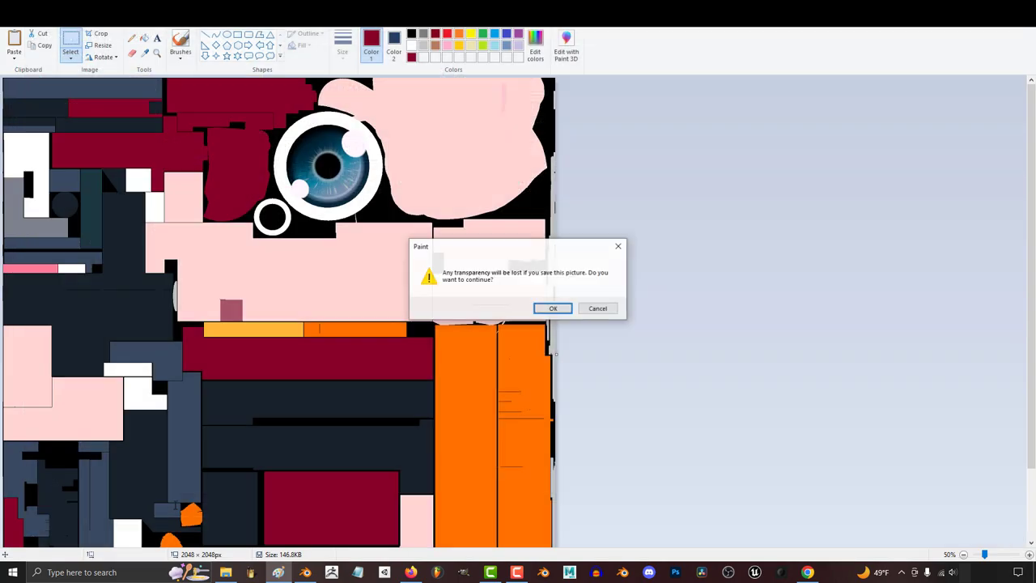
left_click(550, 308)
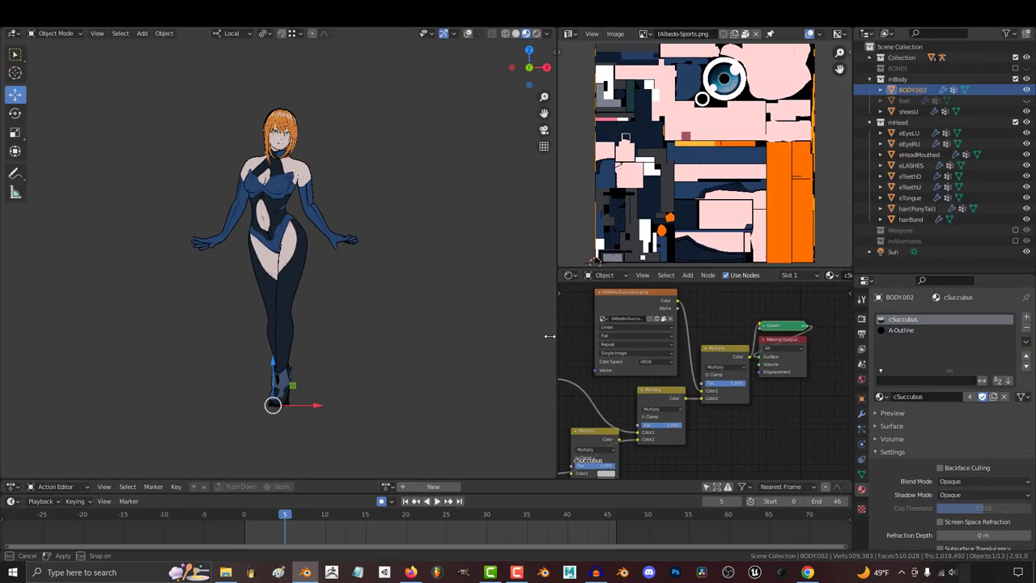
In Blender, add the red Succubus texture to the cSuccubus material nodes and connect its Color to the final Multiply node's Color1.
scroll(331, 318, "up", 2)
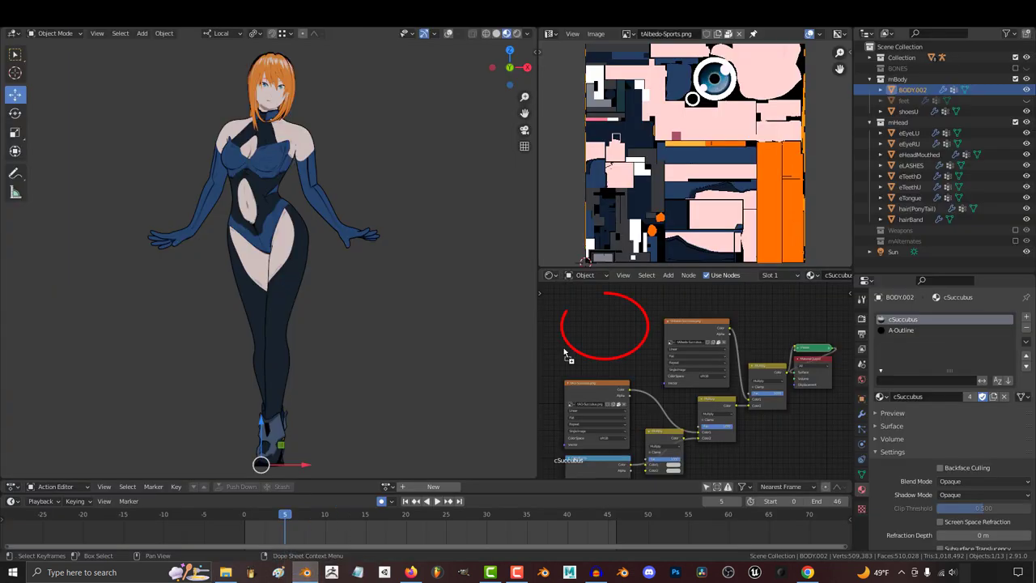
left_click_drag(564, 352, 586, 305)
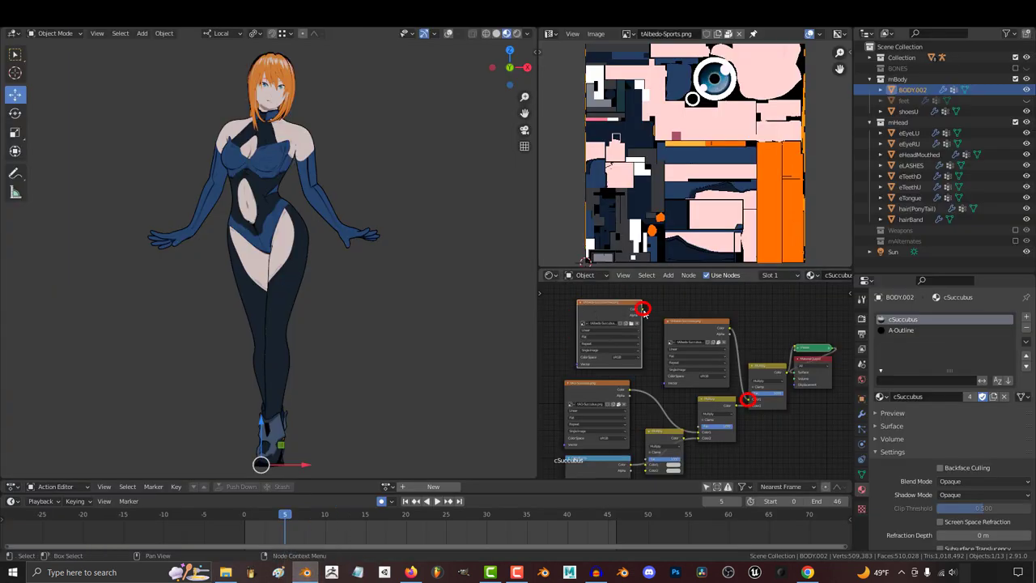
left_click_drag(750, 404, 751, 404)
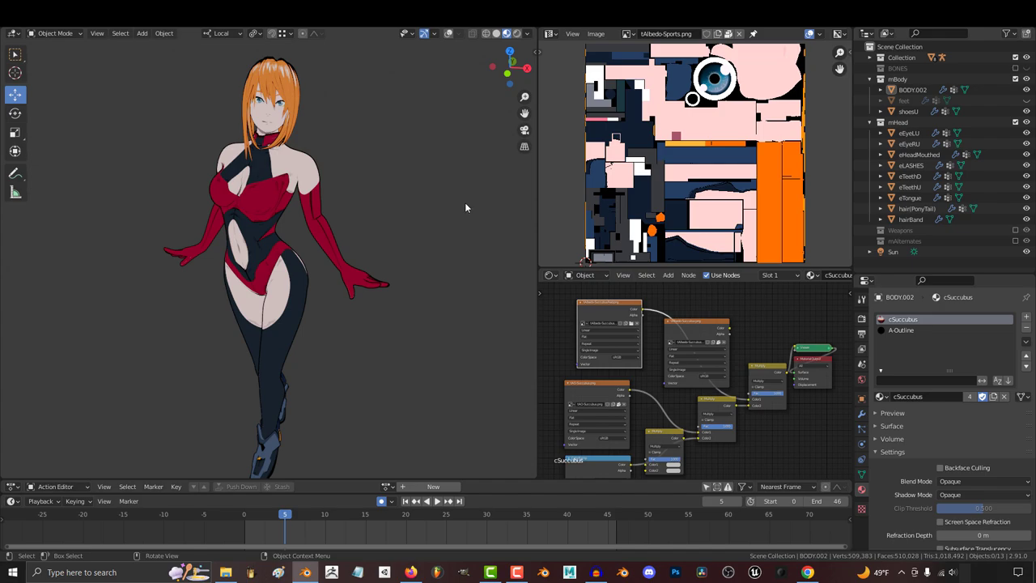
Select the hair(PonyTail) mesh and enter its Royal-AnimeHair node group to reach the ColorRamp node.
left_click(292, 94)
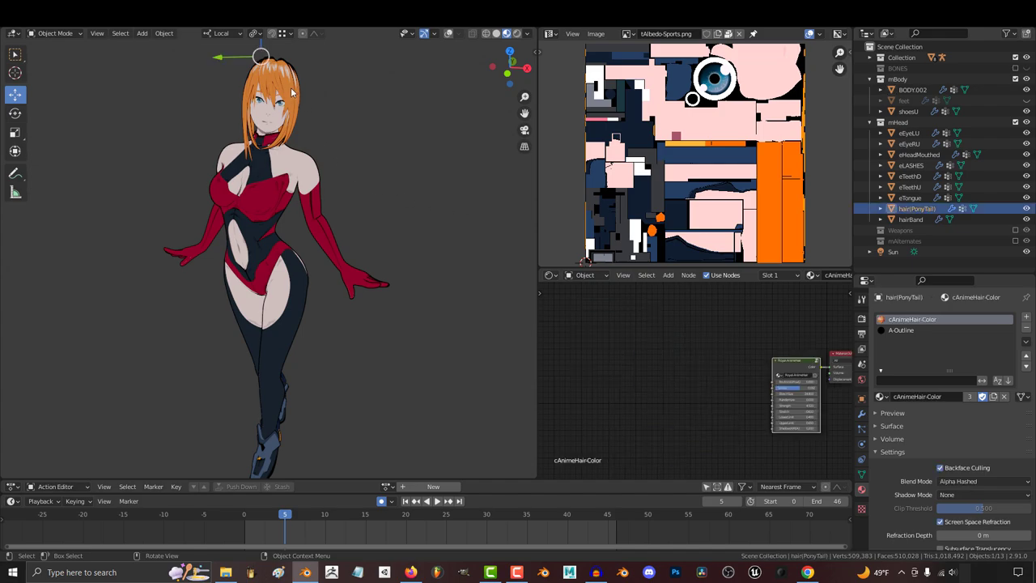
middle_click_drag(798, 366, 686, 346)
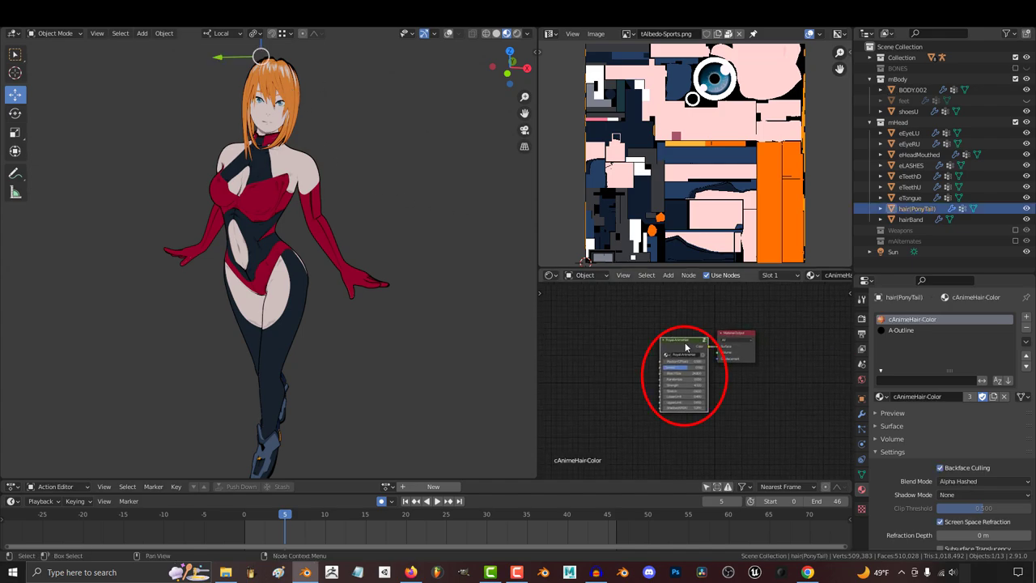
key("Tab")
scroll(829, 329, "up", 5)
middle_click_drag(829, 329, 811, 365)
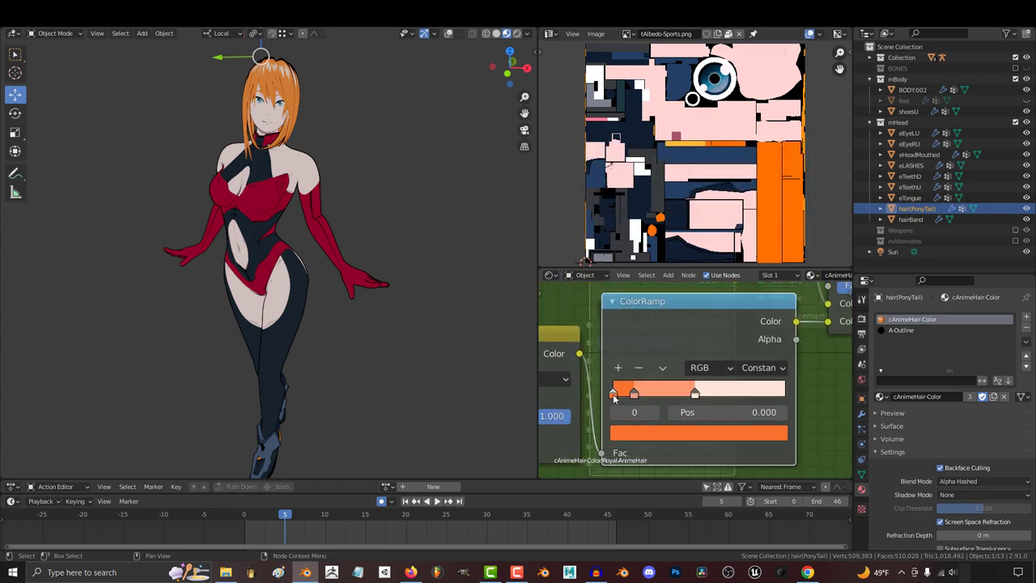
Recolor the hair ColorRamp's first two stops pink, giving the second H 0.808, S 0.350, V 1.000, and exit the node group.
left_click(667, 432)
left_click(678, 432)
mouse_move(669, 308)
left_mouse_down()
mouse_move(641, 223)
mouse_move(686, 306)
left_mouse_up()
left_click_drag(686, 305, 698, 265)
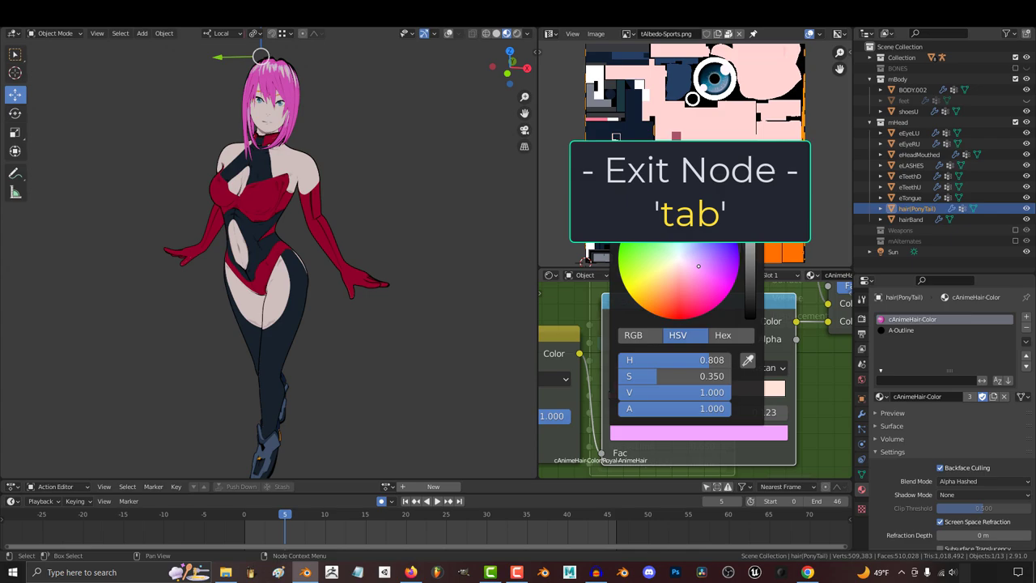
key("Tab")
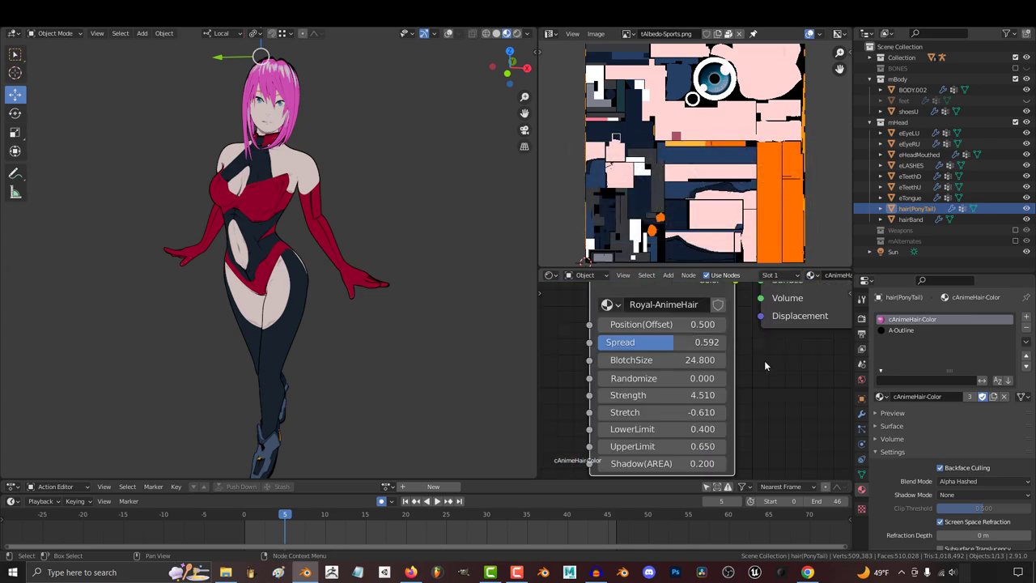
scroll(765, 366, "down", 2)
scroll(765, 361, "down", 3)
scroll(313, 330, "up", 5)
middle_click_drag(304, 171, 350, 268, "shift")
scroll(303, 305, "down", 4)
scroll(343, 348, "down", 2)
scroll(334, 282, "down", 1)
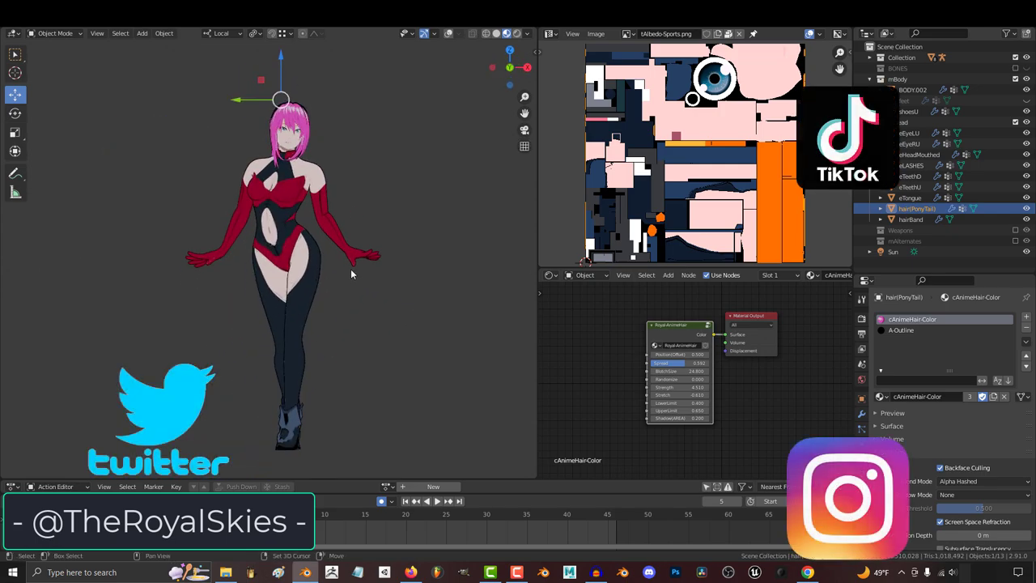